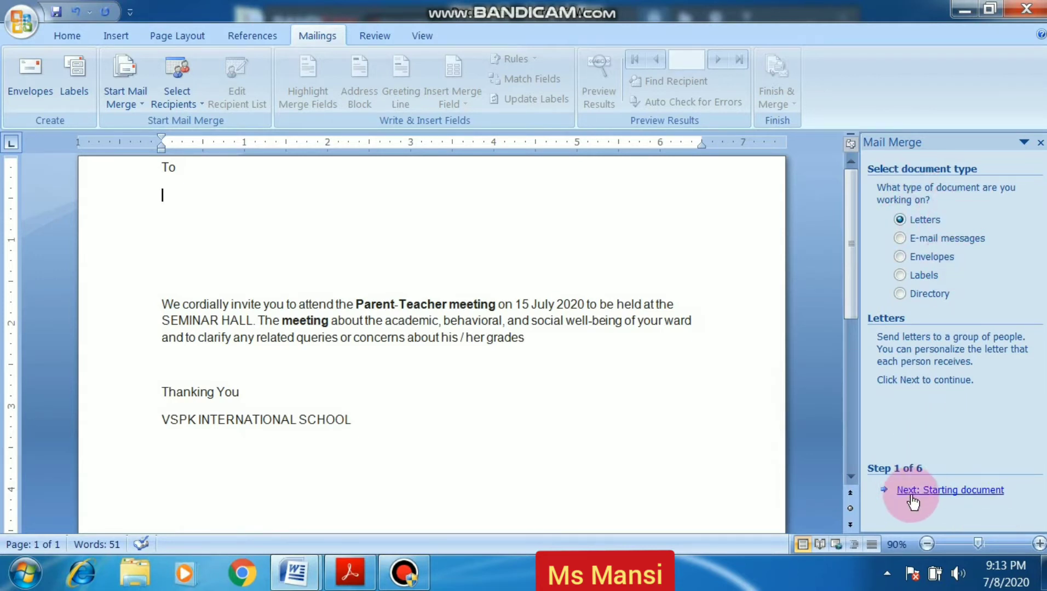
Keep the current document as the starting document and advance to selecting recipients
click(941, 492)
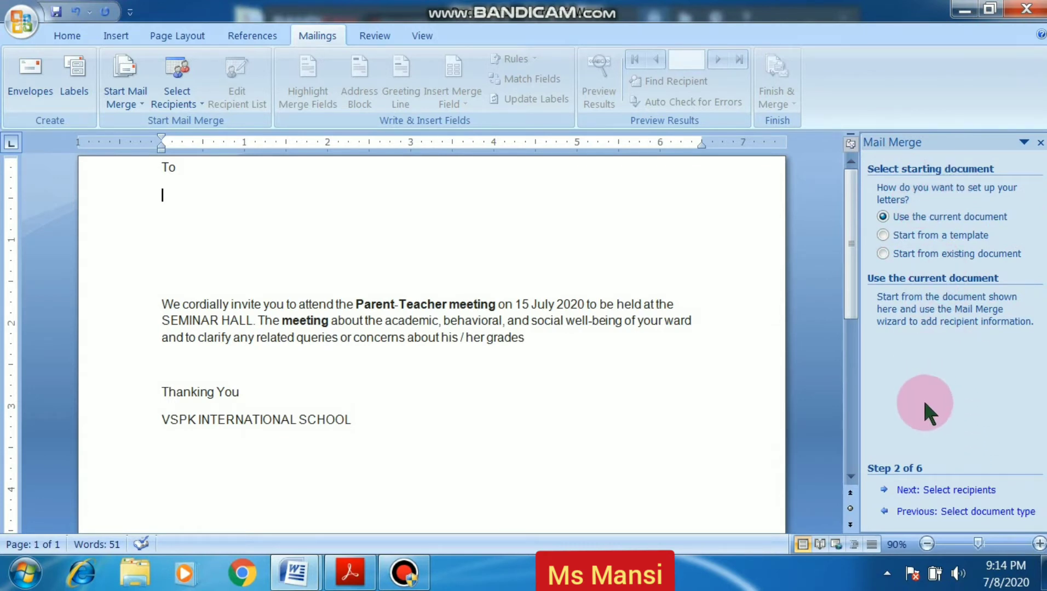
click(925, 491)
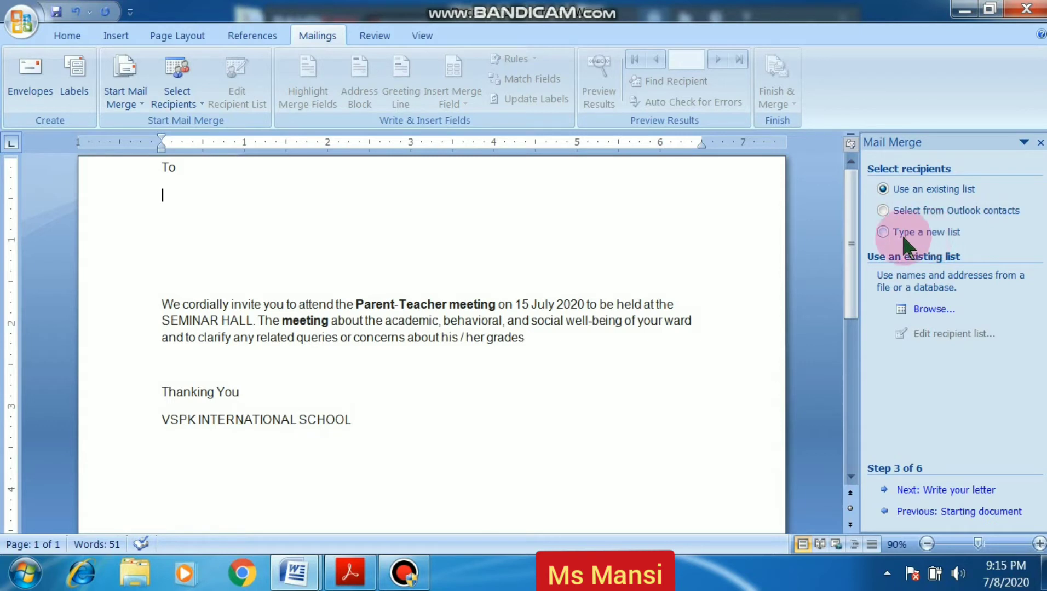
Select Type a new list and create a new address list
click(882, 232)
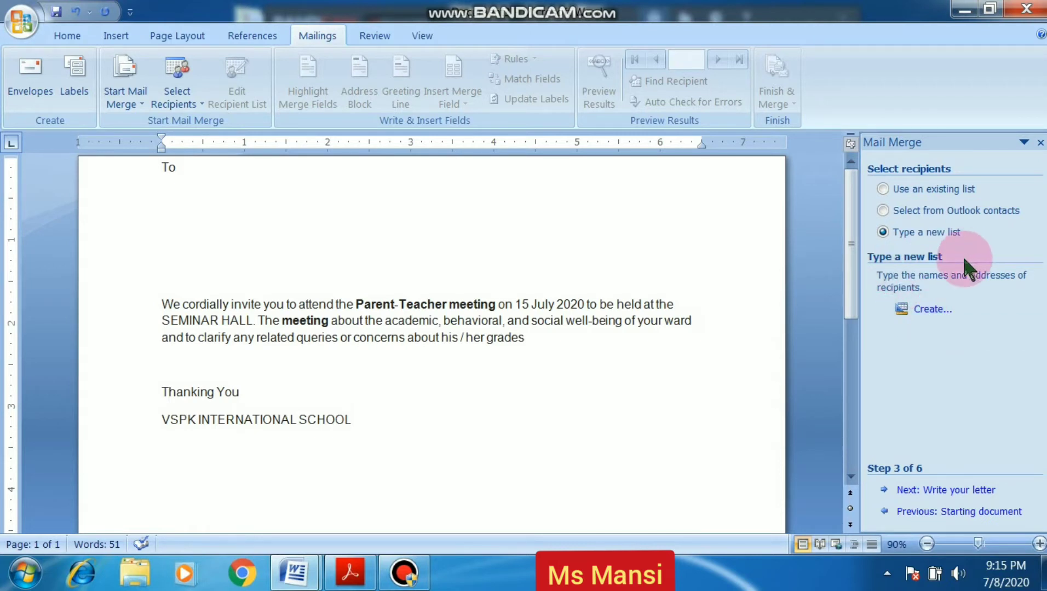
click(926, 312)
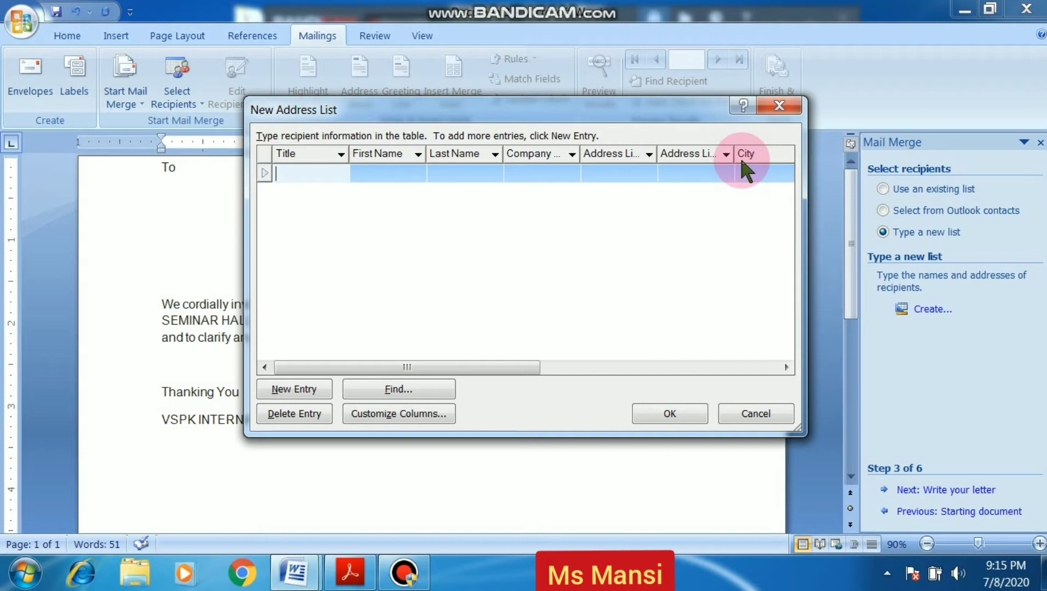
In Customize Columns, delete the Title, Company Name, Address Line 2, State and ZIP Code fields
click(371, 412)
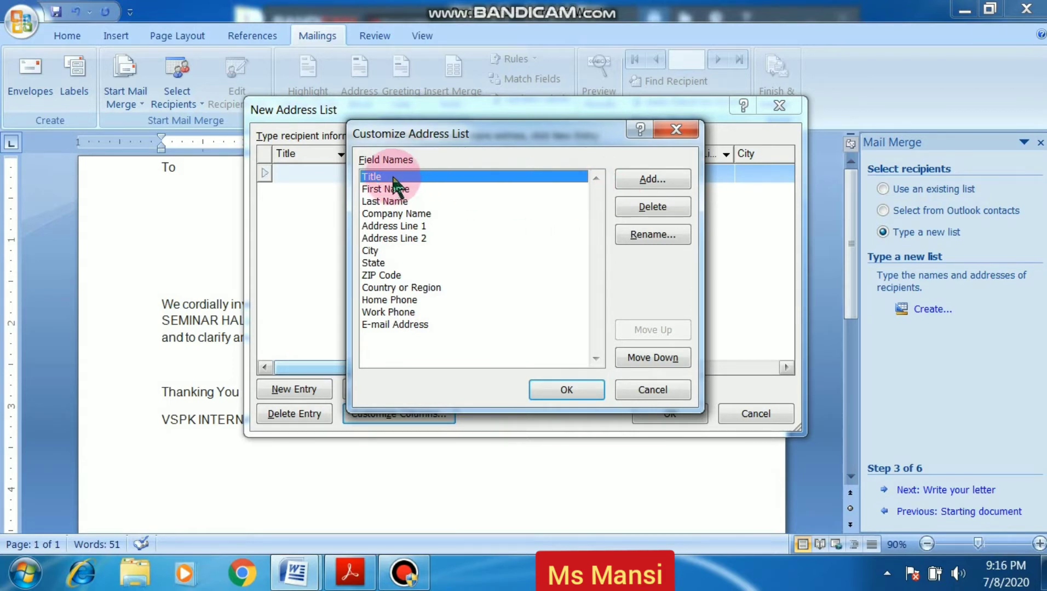
click(649, 208)
click(491, 333)
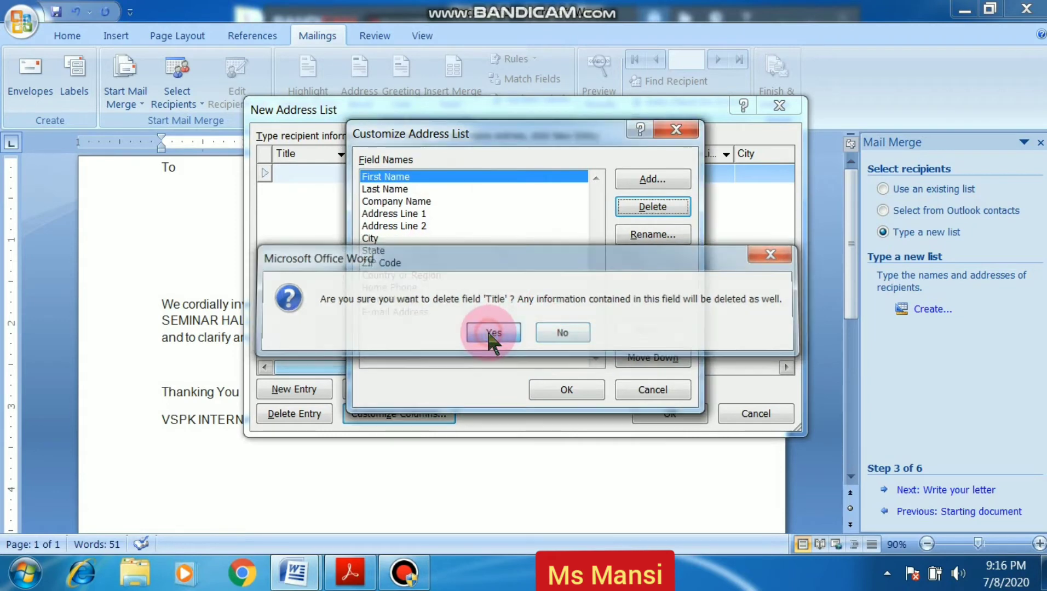
click(388, 202)
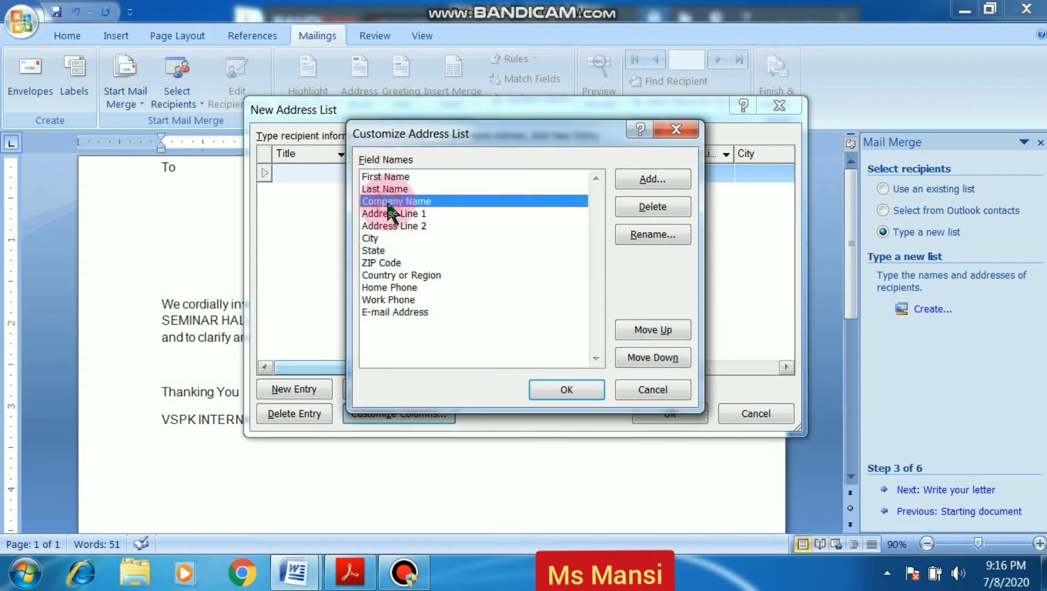
click(650, 207)
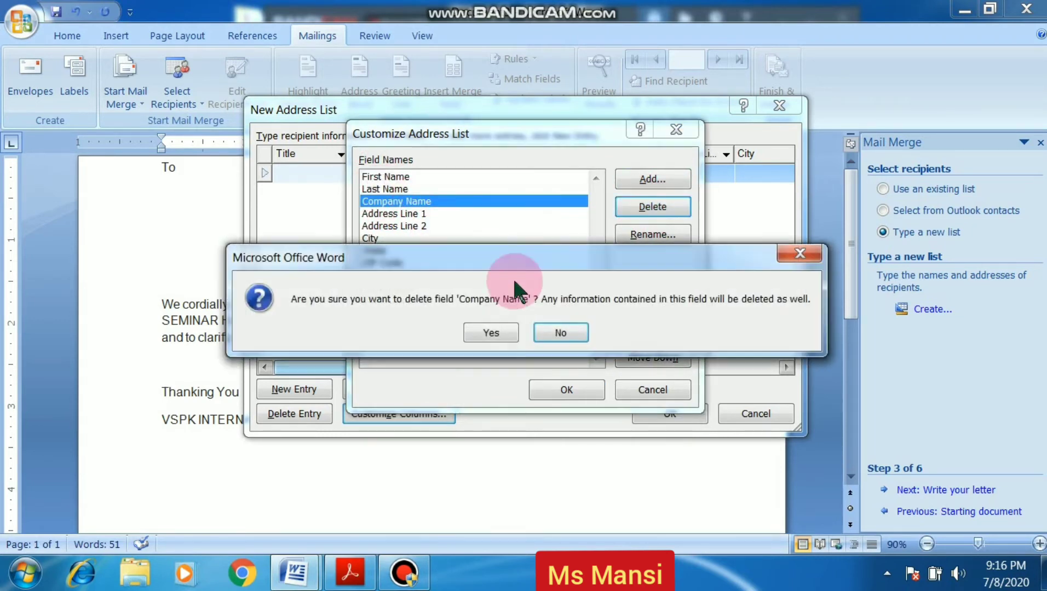
click(492, 332)
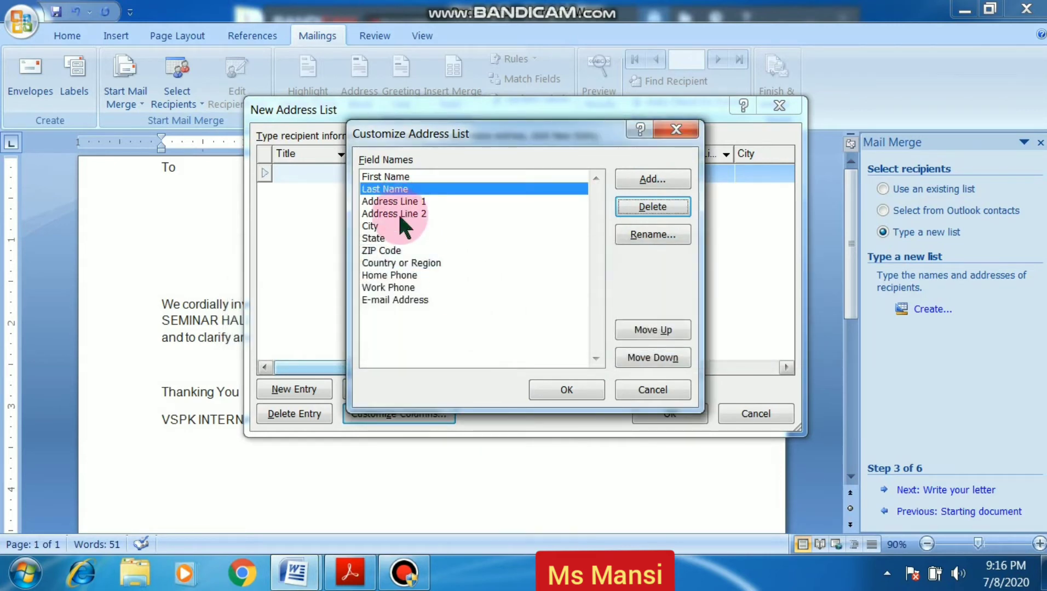
click(398, 213)
click(661, 212)
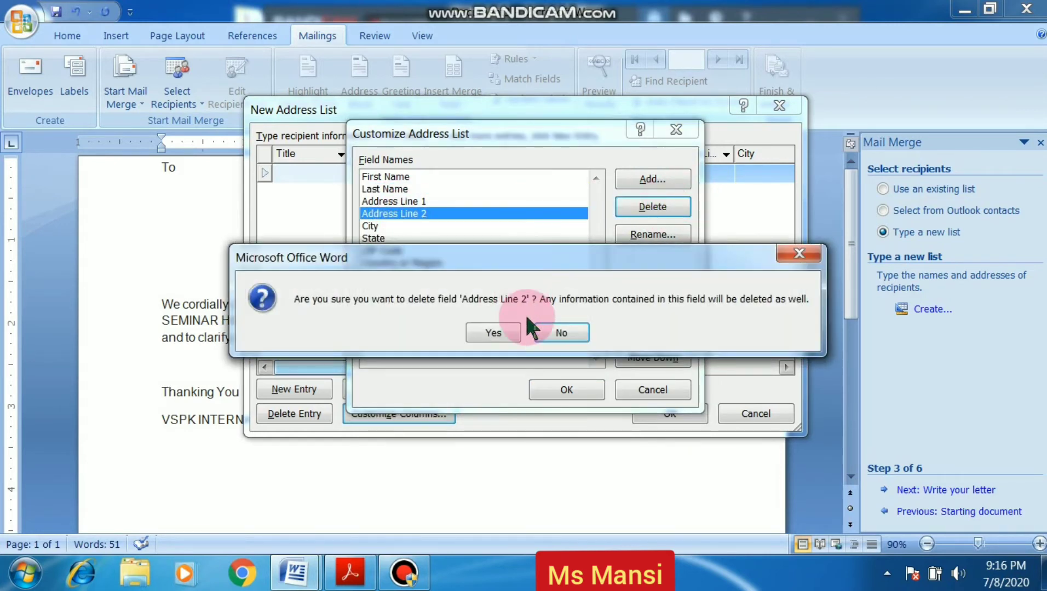
click(502, 337)
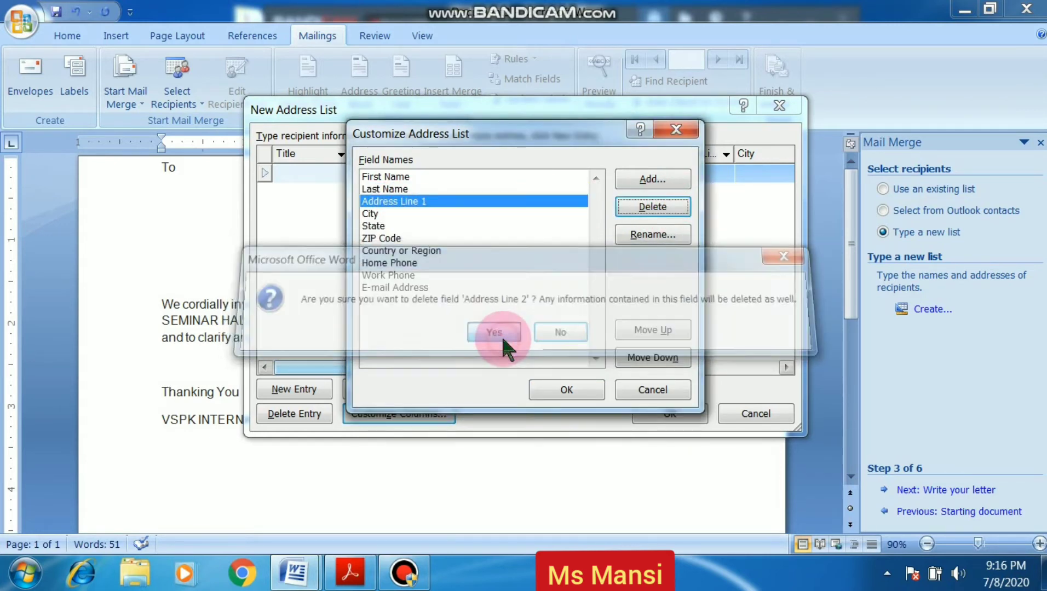
click(381, 226)
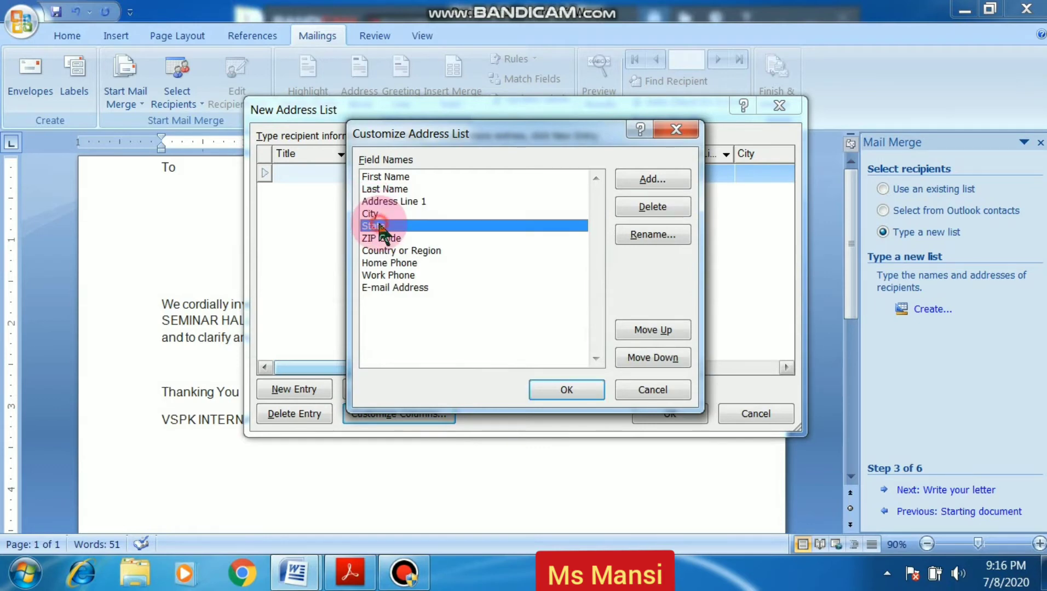
click(624, 209)
click(494, 332)
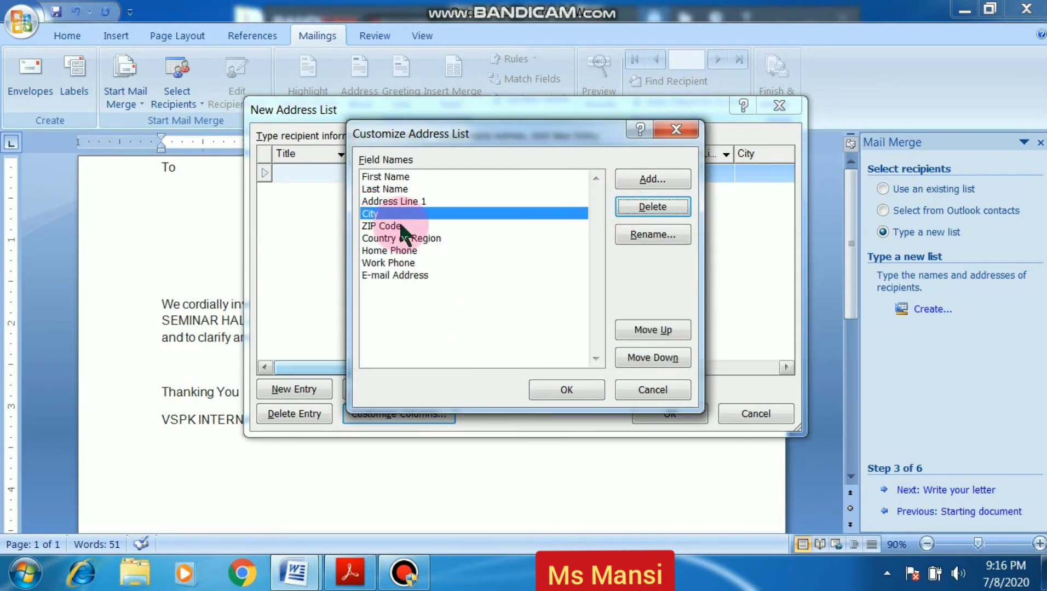
click(395, 224)
click(646, 206)
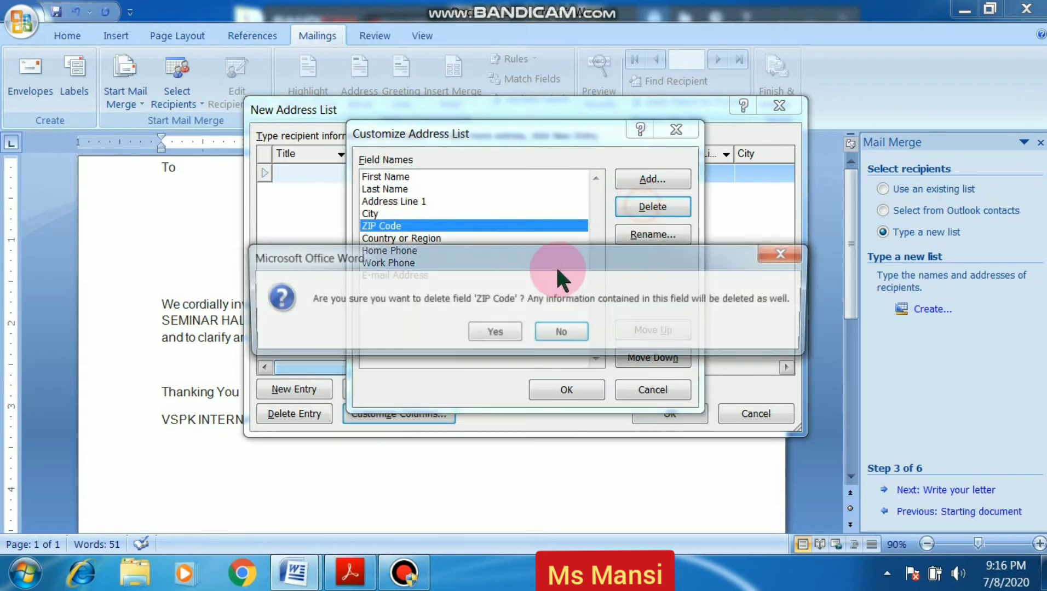
click(515, 332)
Delete the Country or Region, Home Phone, Work Phone and E-mail Address fields, then apply
click(415, 226)
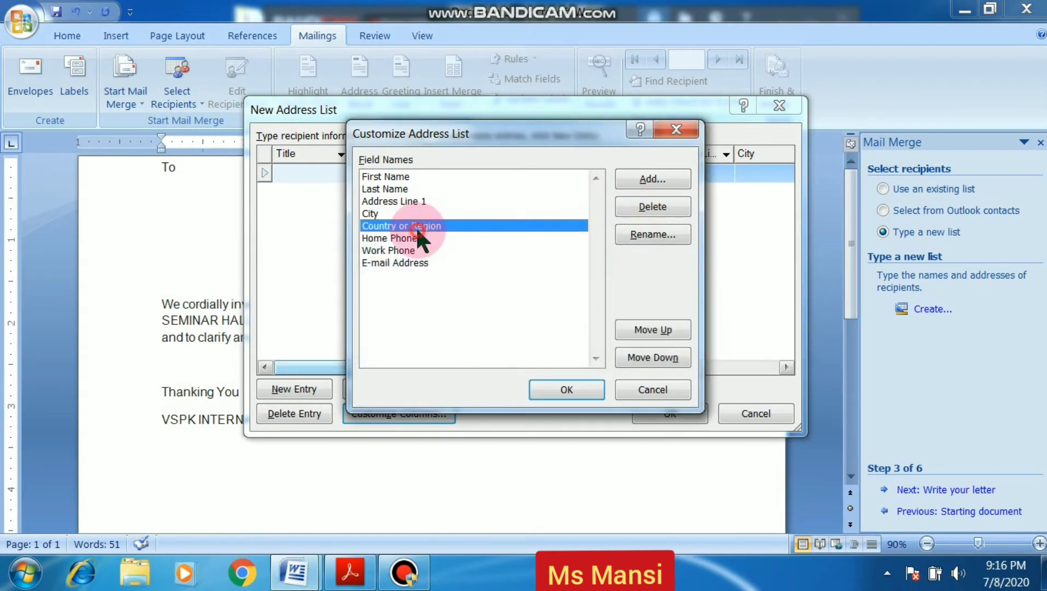
click(635, 207)
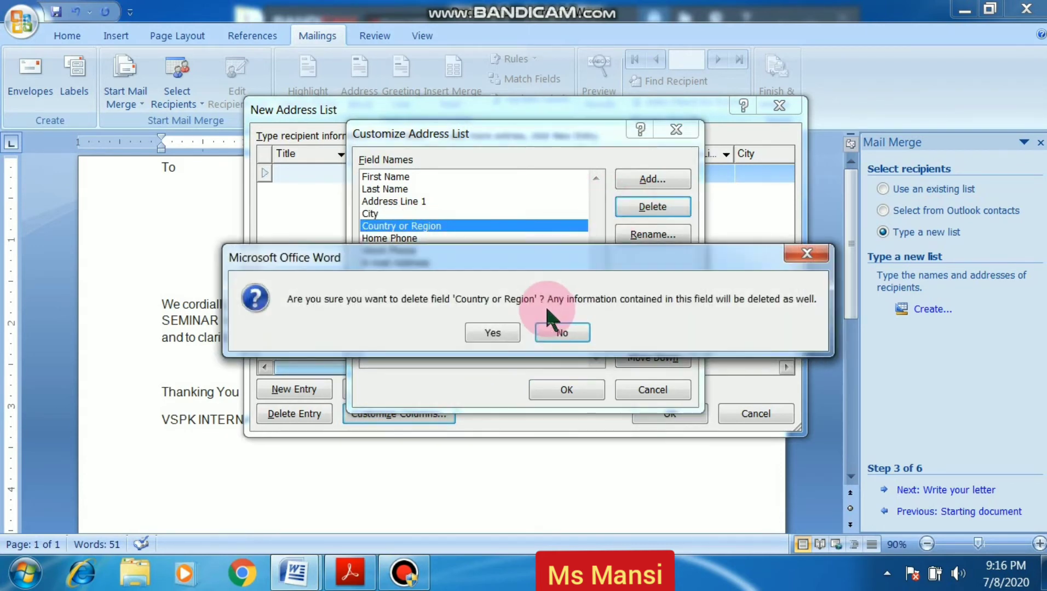
click(512, 329)
click(378, 227)
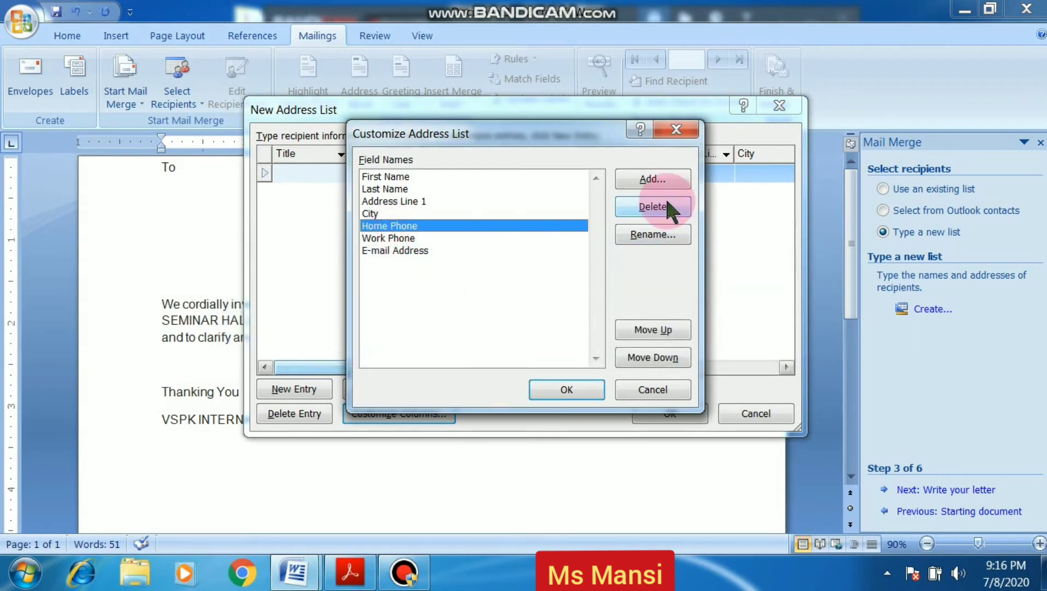
click(653, 206)
click(511, 329)
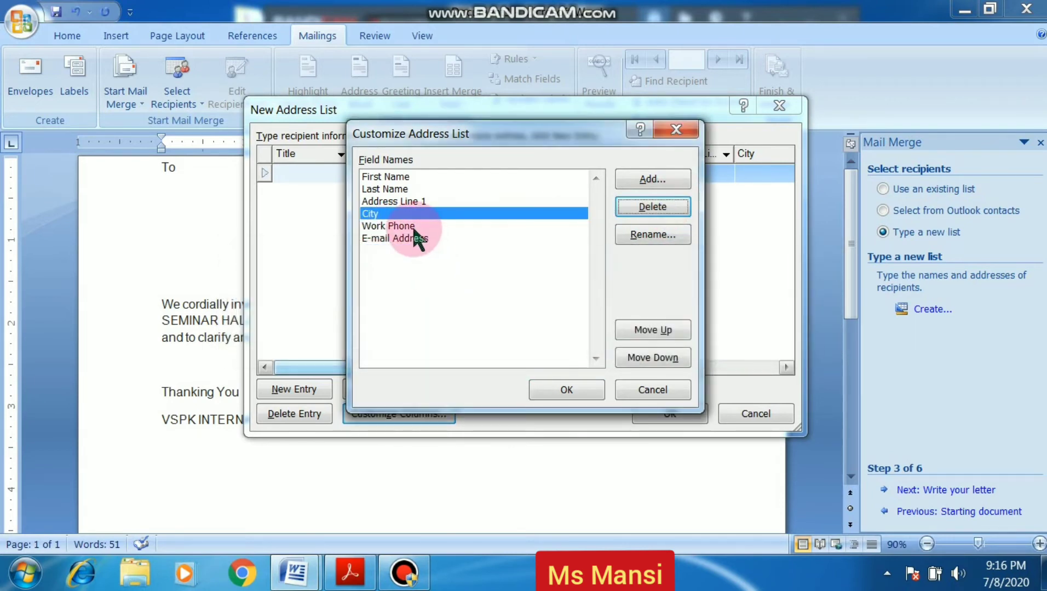
click(414, 227)
click(642, 208)
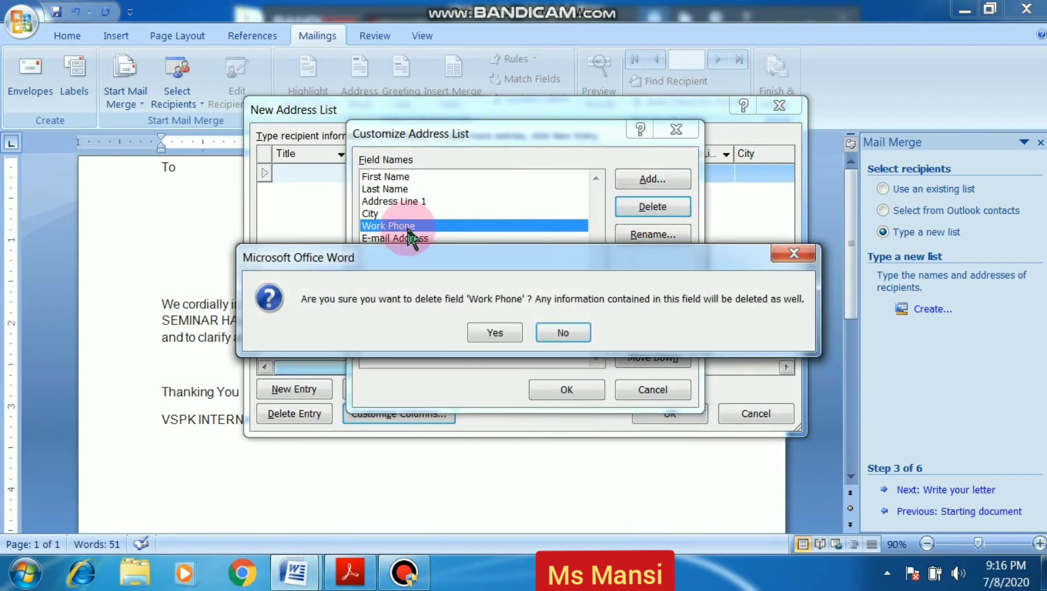
click(475, 329)
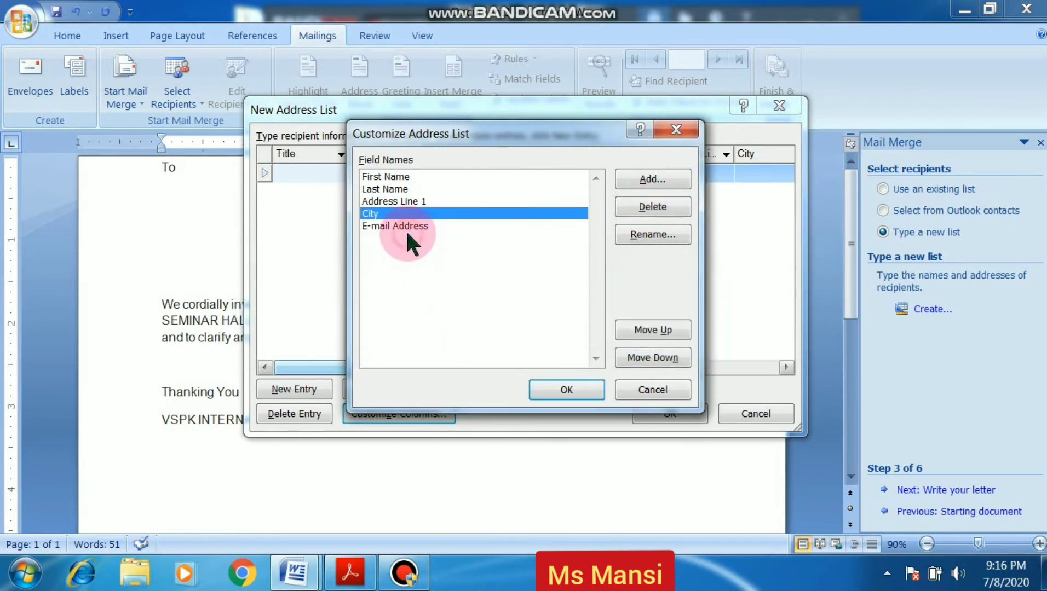
click(416, 224)
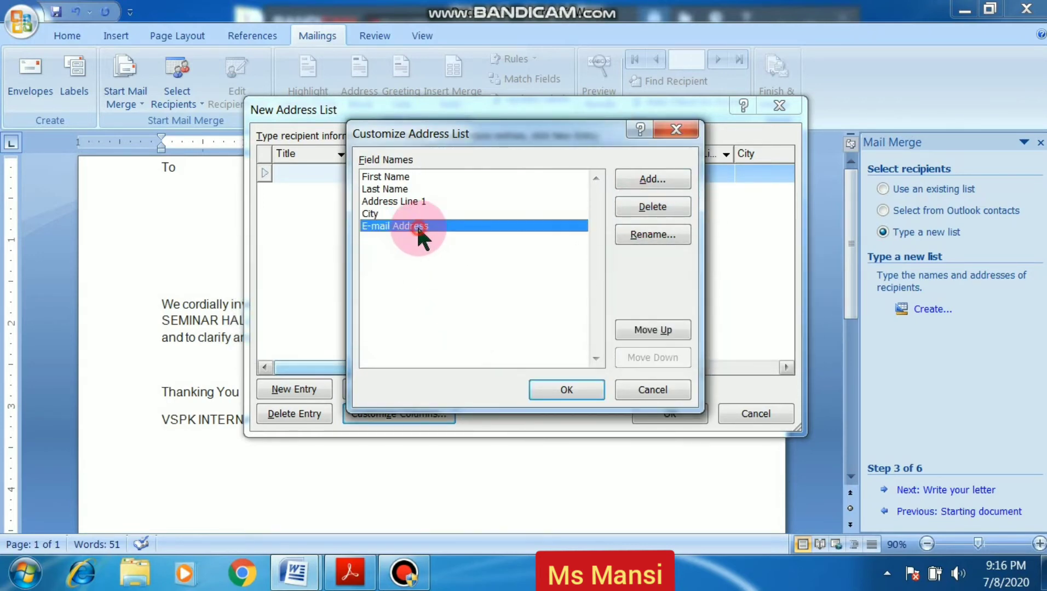
click(640, 209)
click(505, 328)
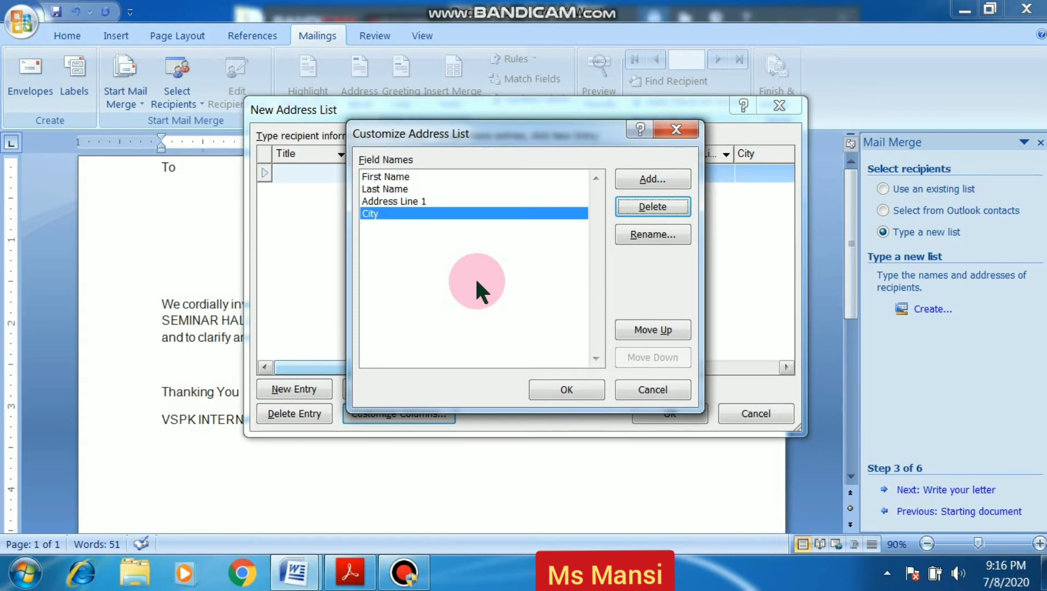
click(548, 390)
Enter the first recipient's first name, last name, address line and city, then add a new entry
click(306, 205)
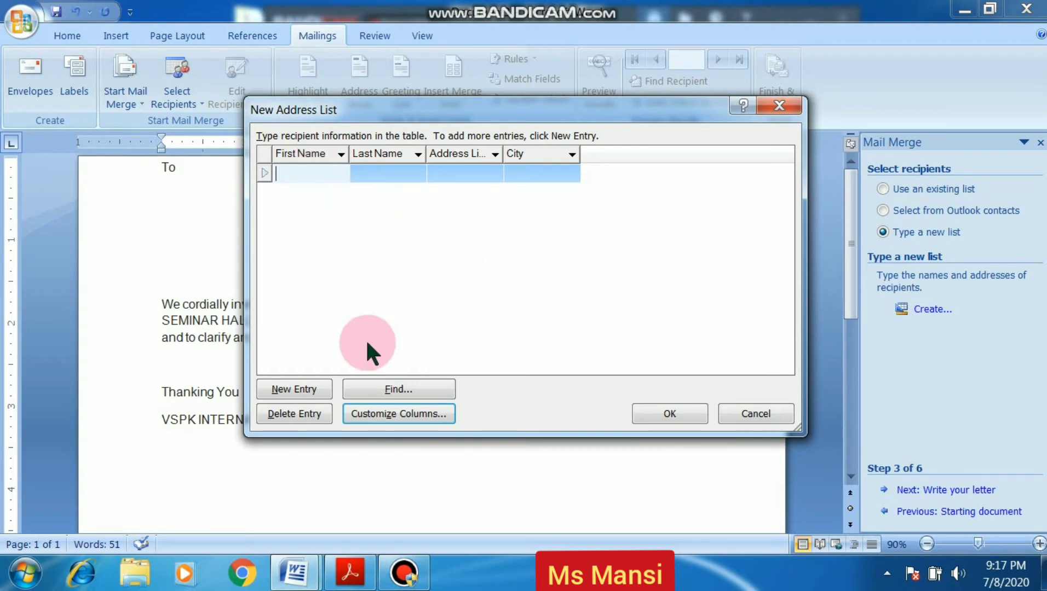
click(306, 176)
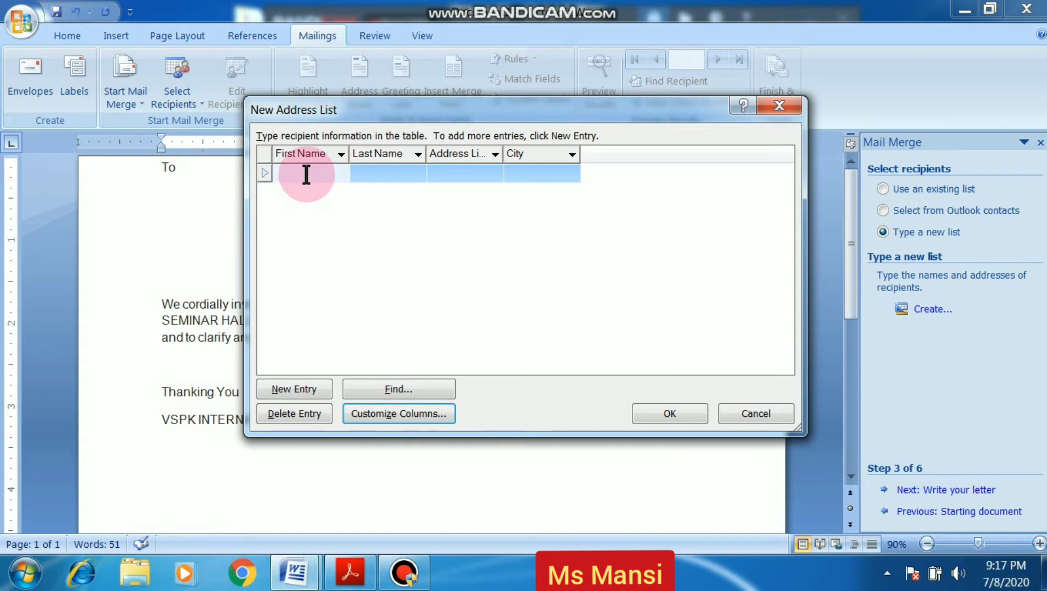
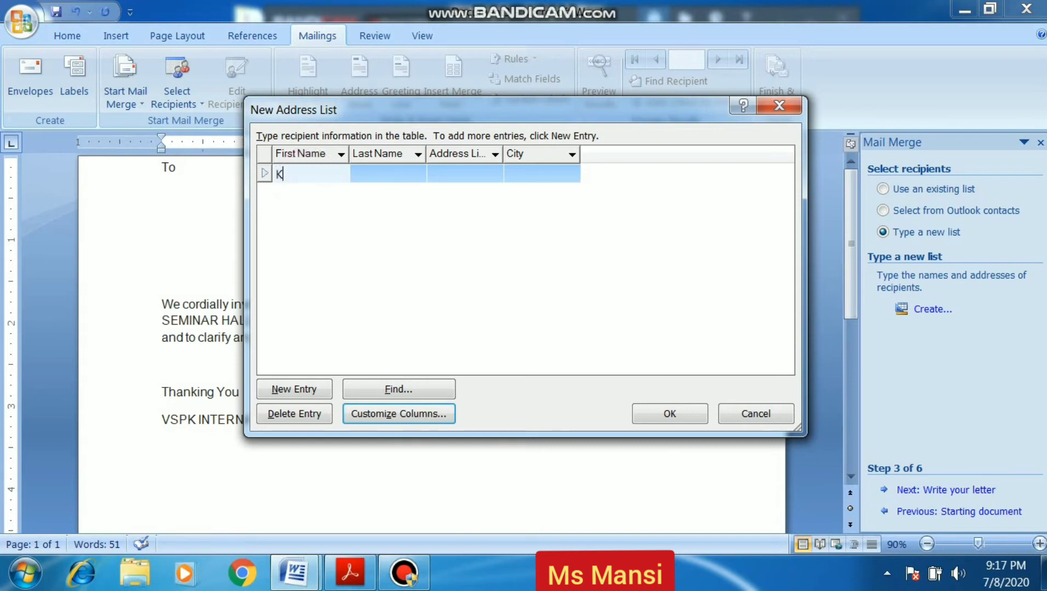
click(355, 174)
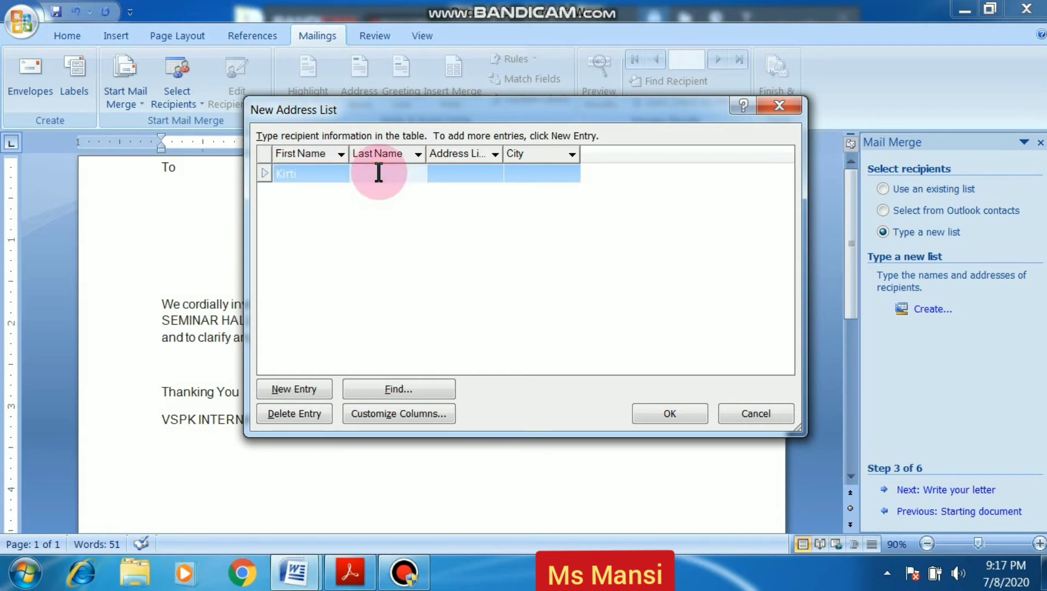
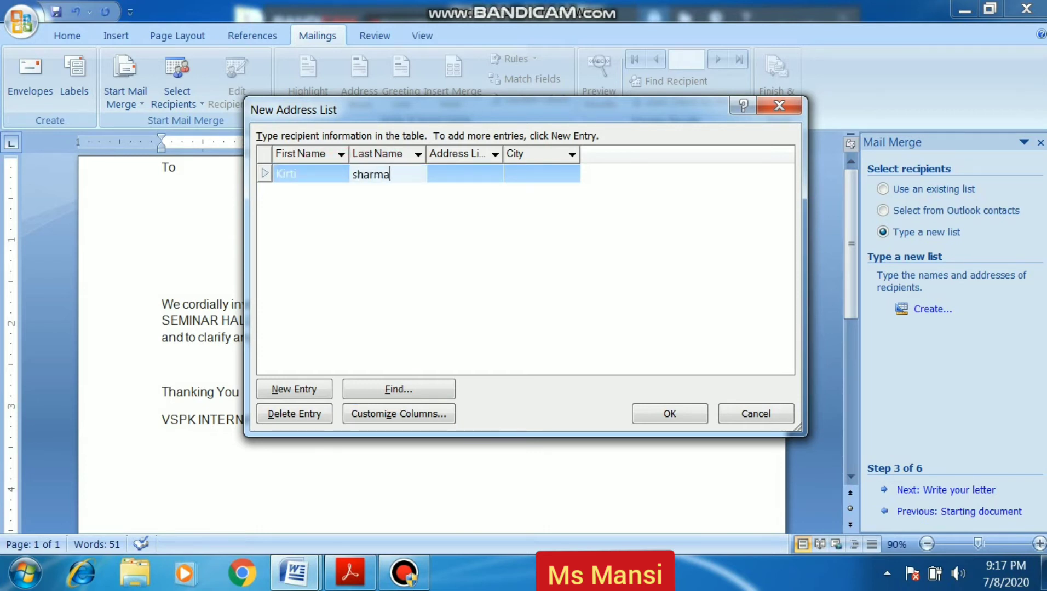
click(382, 174)
click(459, 167)
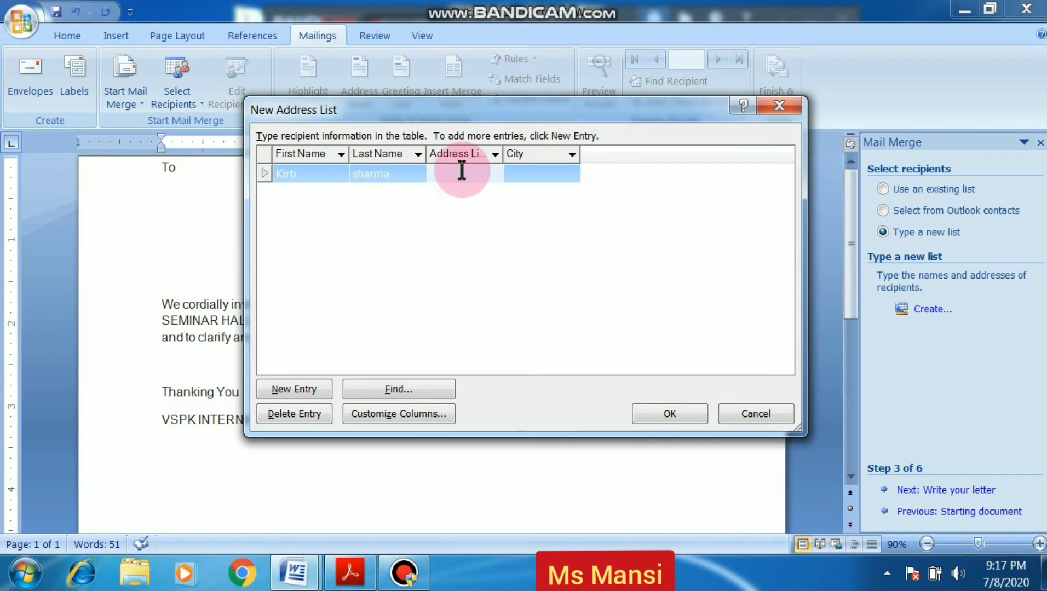
text(Se)
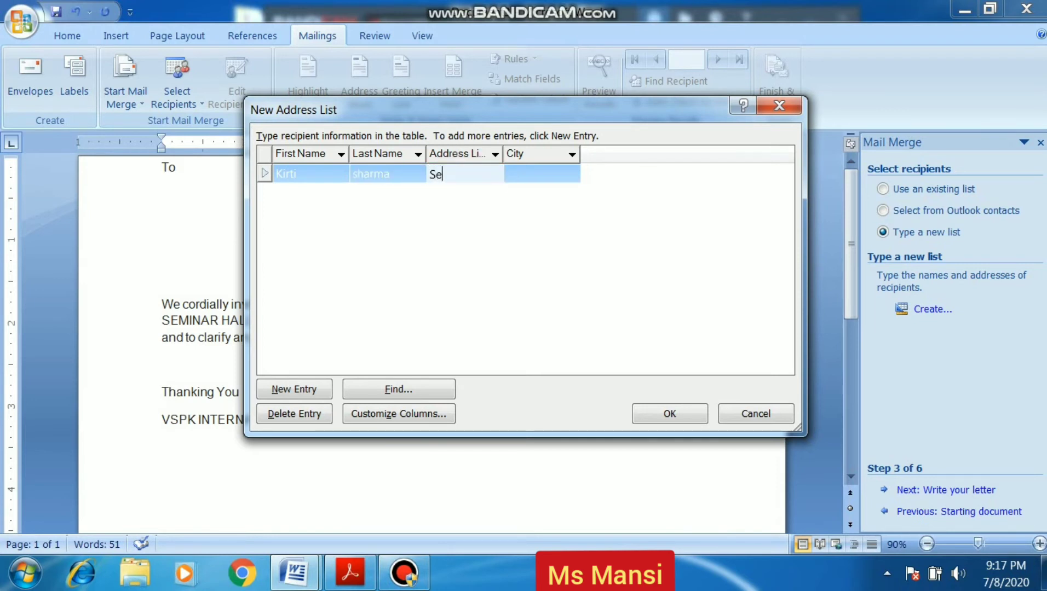
text(ctor 14)
click(540, 175)
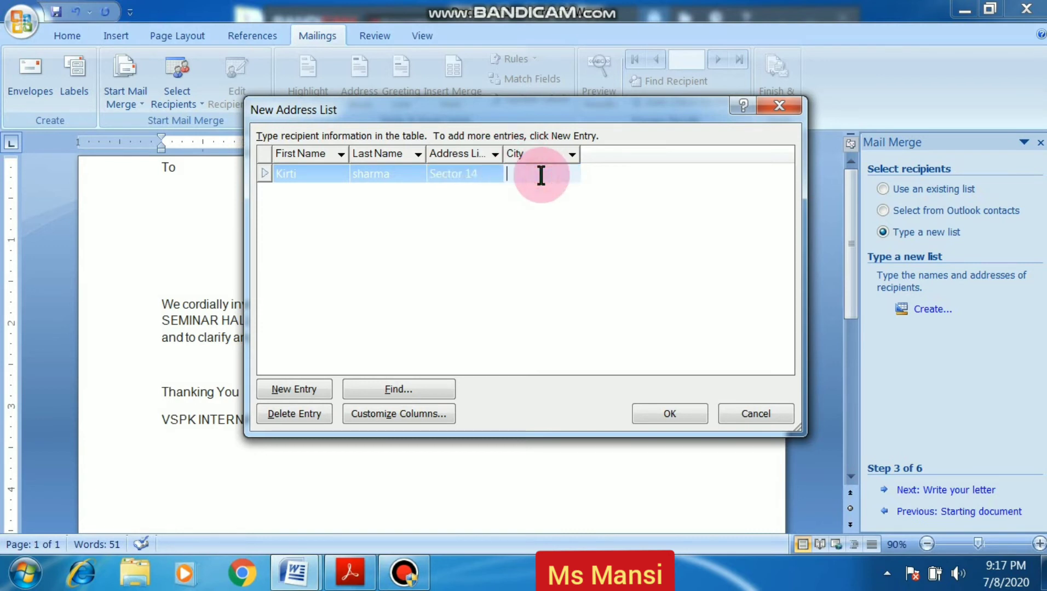
text(sonipat)
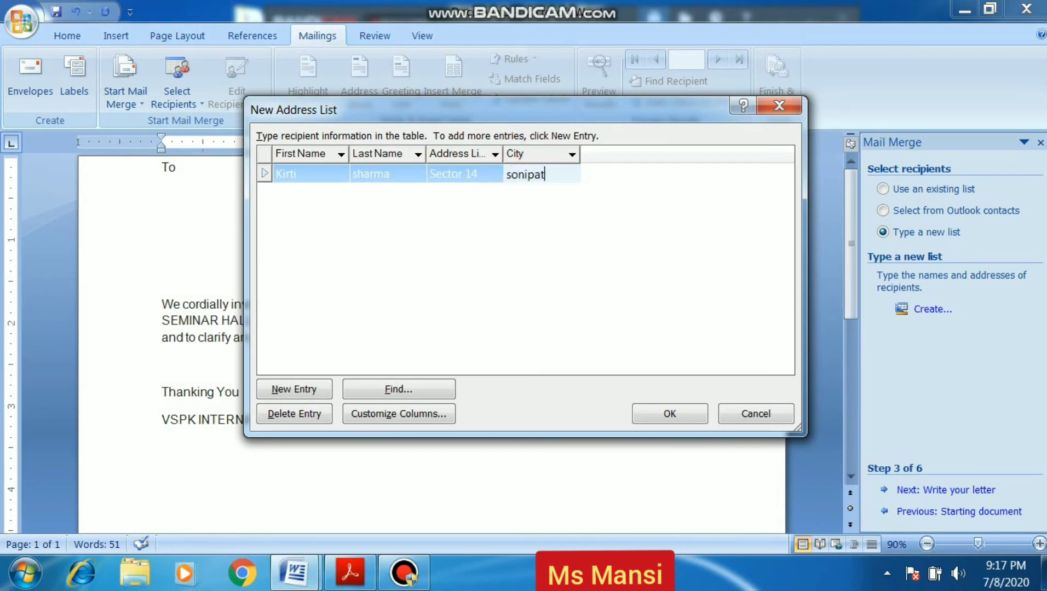
click(295, 395)
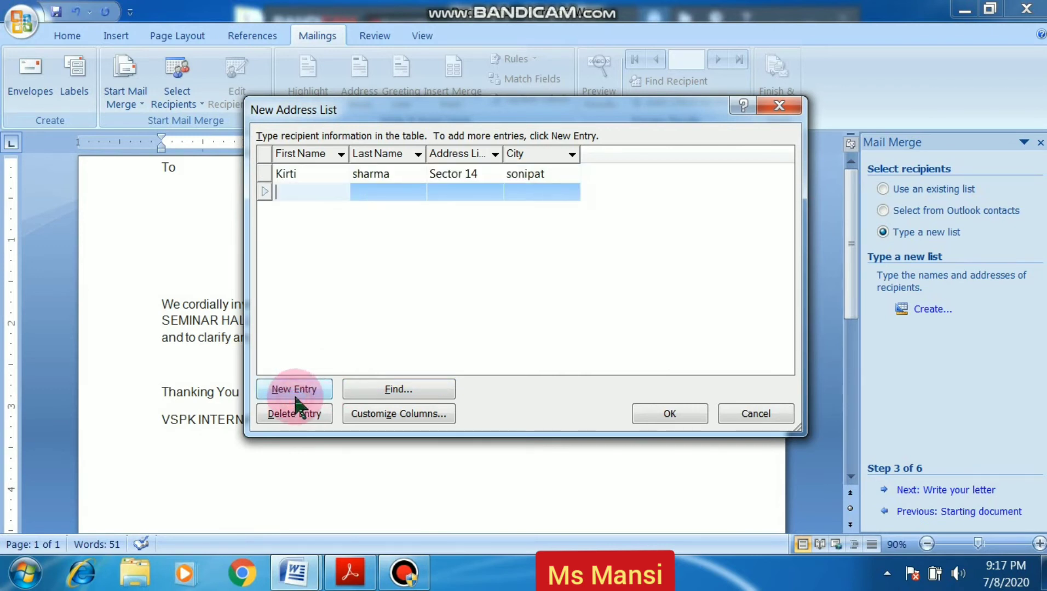
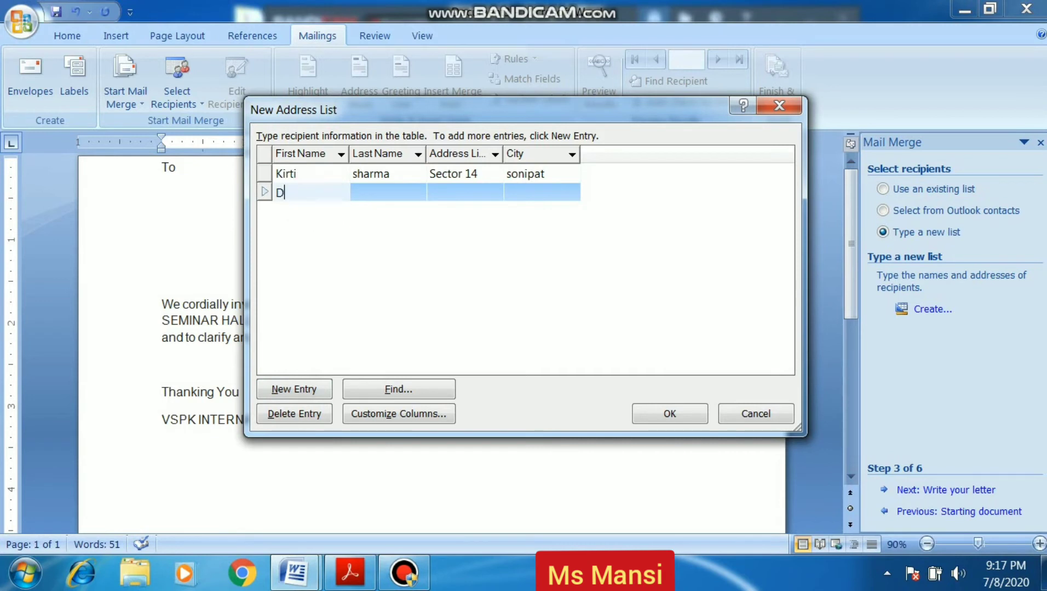
Enter the second recipient's first name, last name, address line and city, then add a third entry
click(393, 192)
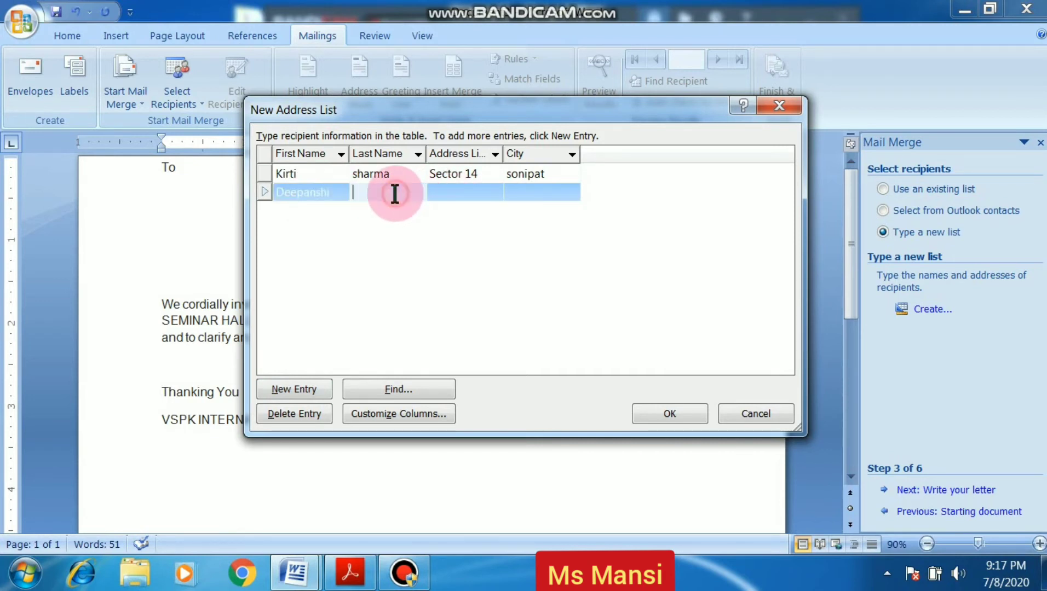
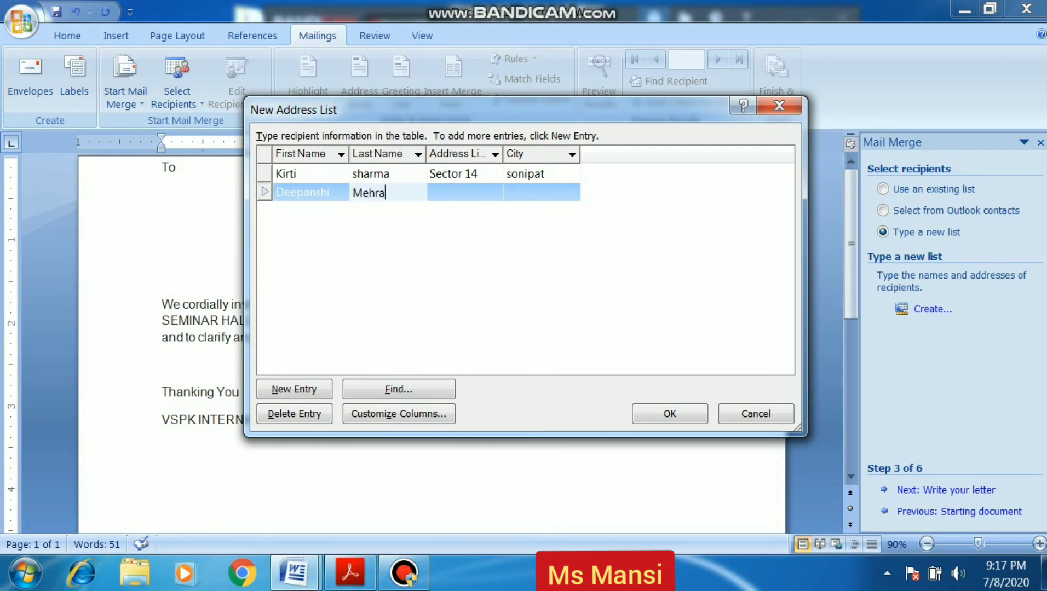
click(475, 190)
text(se)
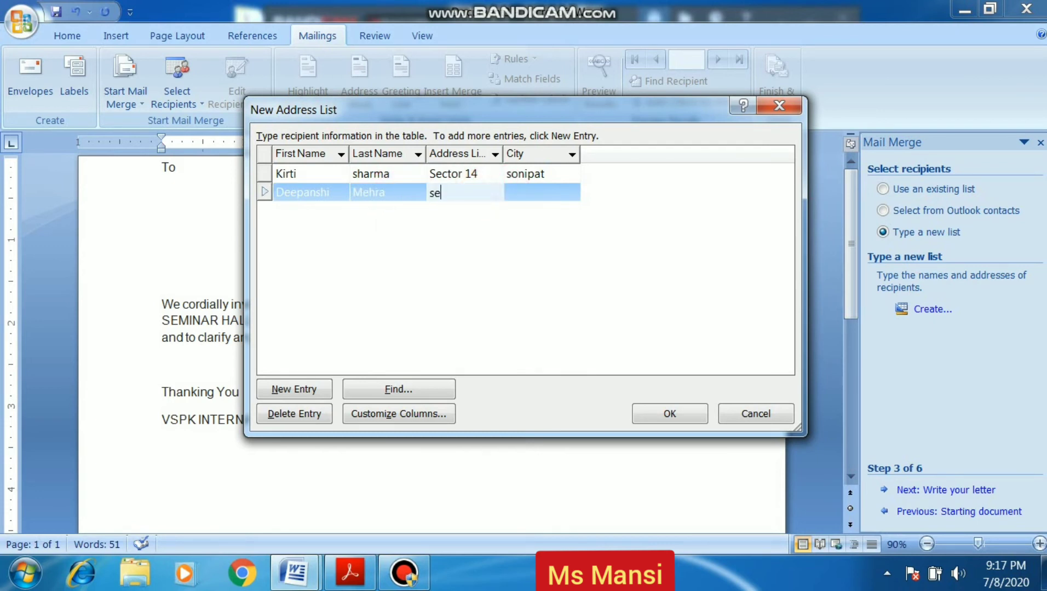
text(ctor 15)
click(520, 187)
text(sonipat)
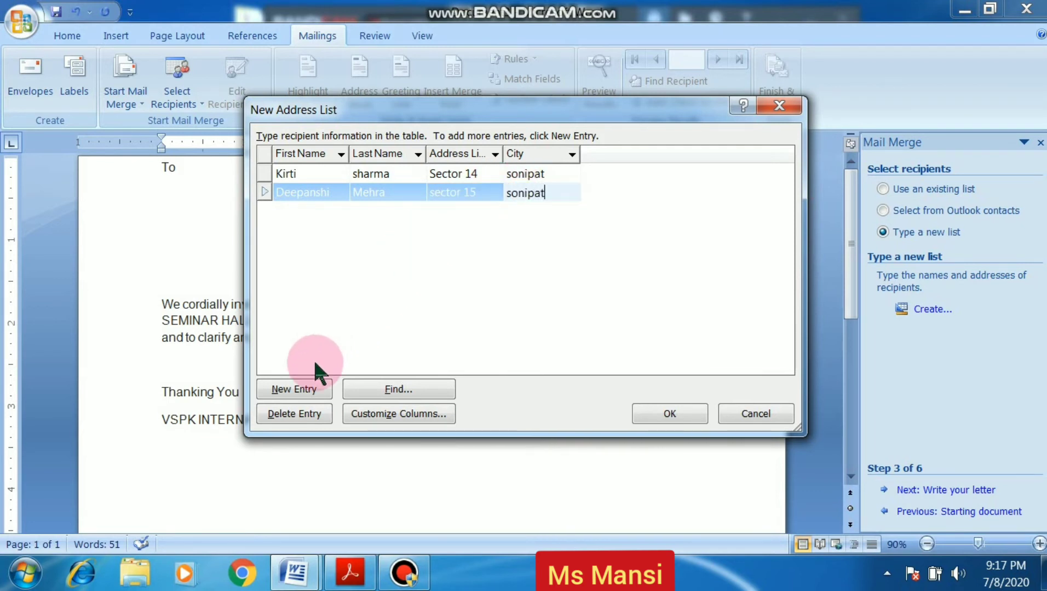
click(312, 389)
click(316, 210)
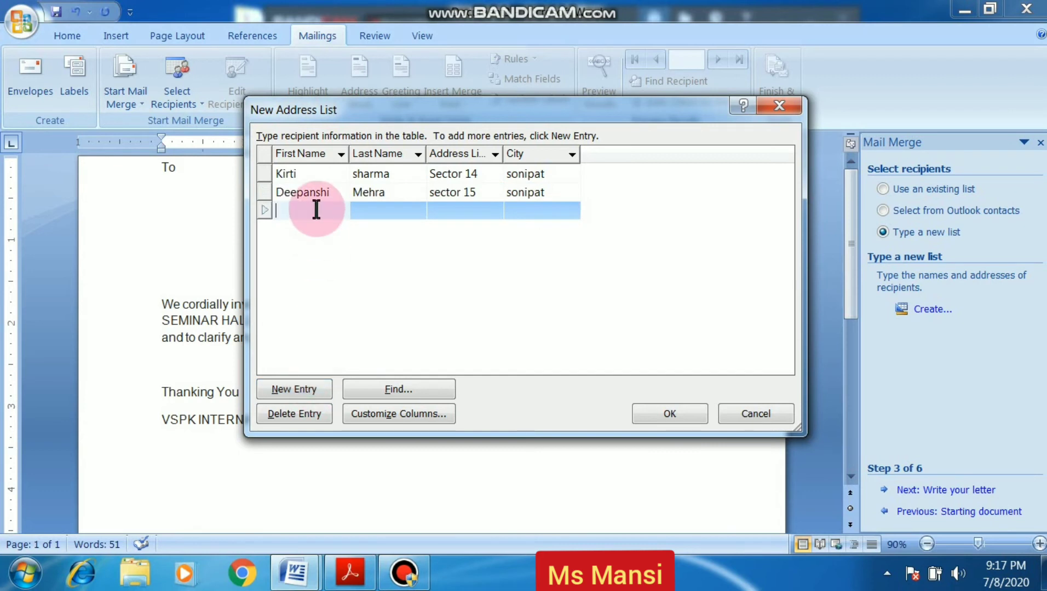
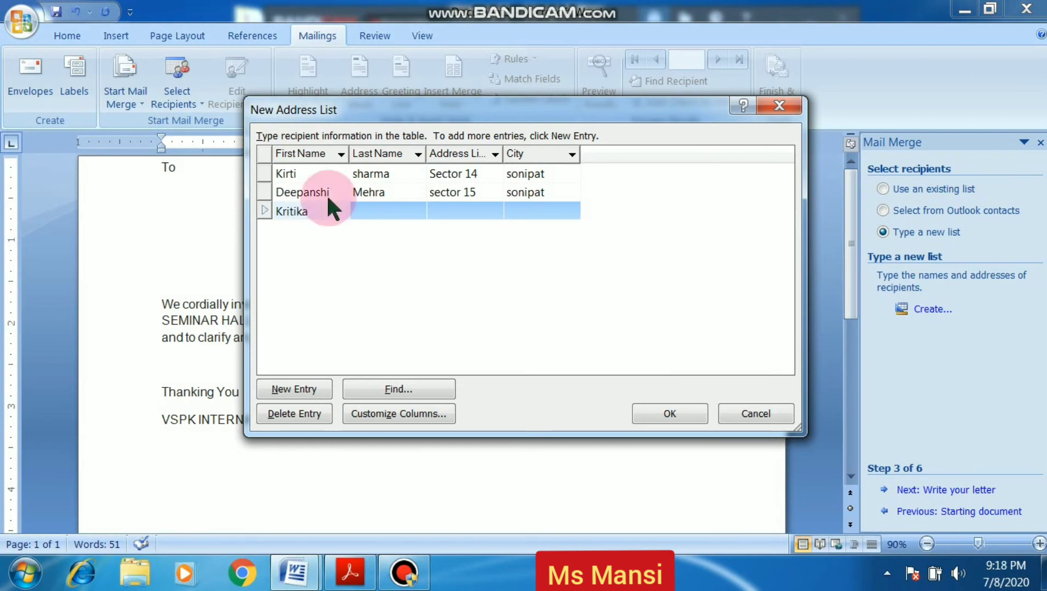
Fill in the third recipient's first name, last name, address line and city, correcting typos
click(384, 205)
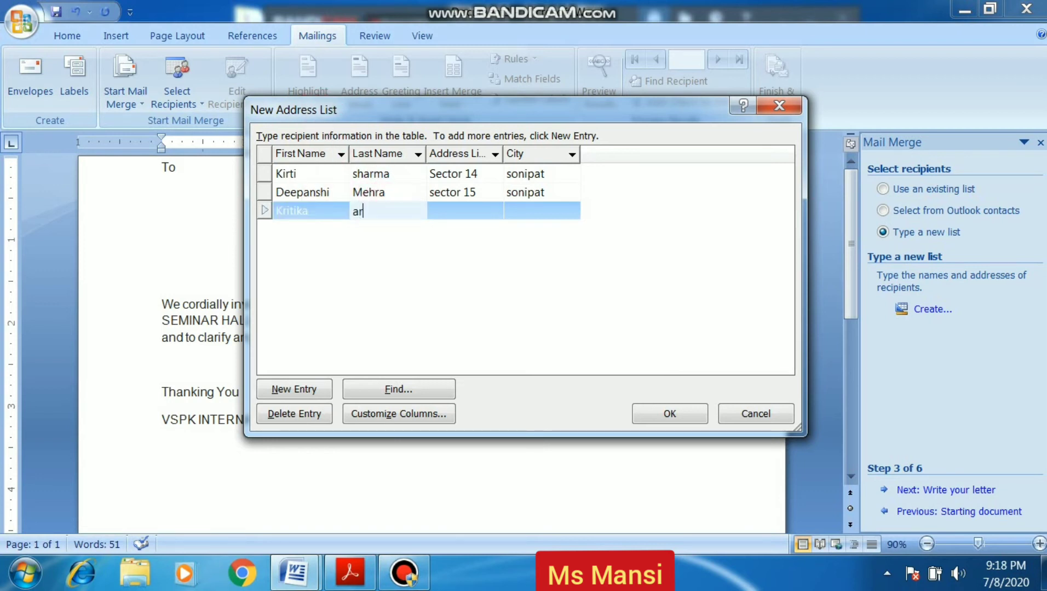
click(479, 209)
text(sec)
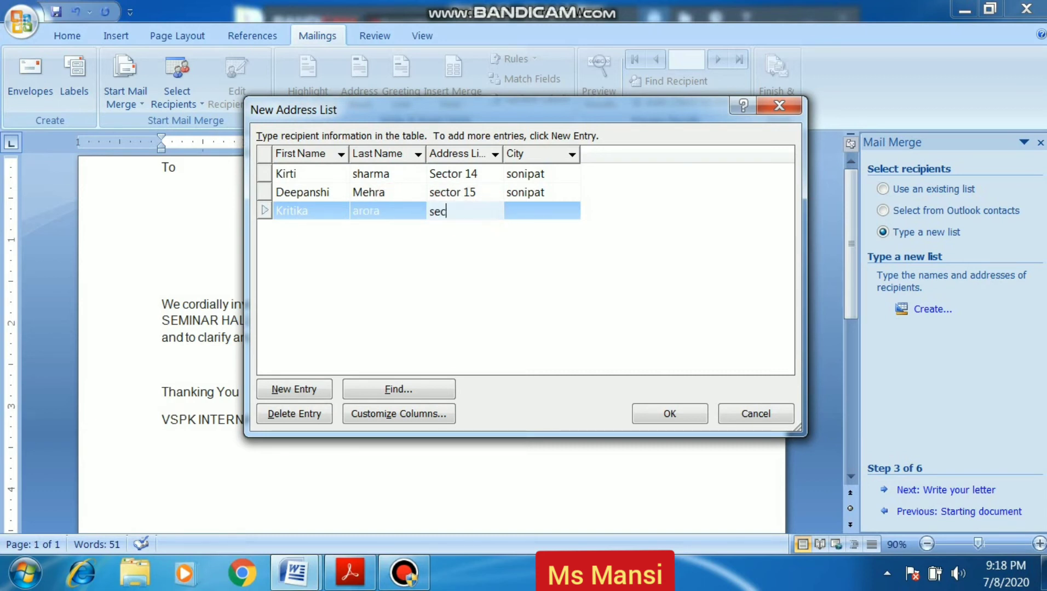
text(tor 23)
click(522, 211)
text(so)
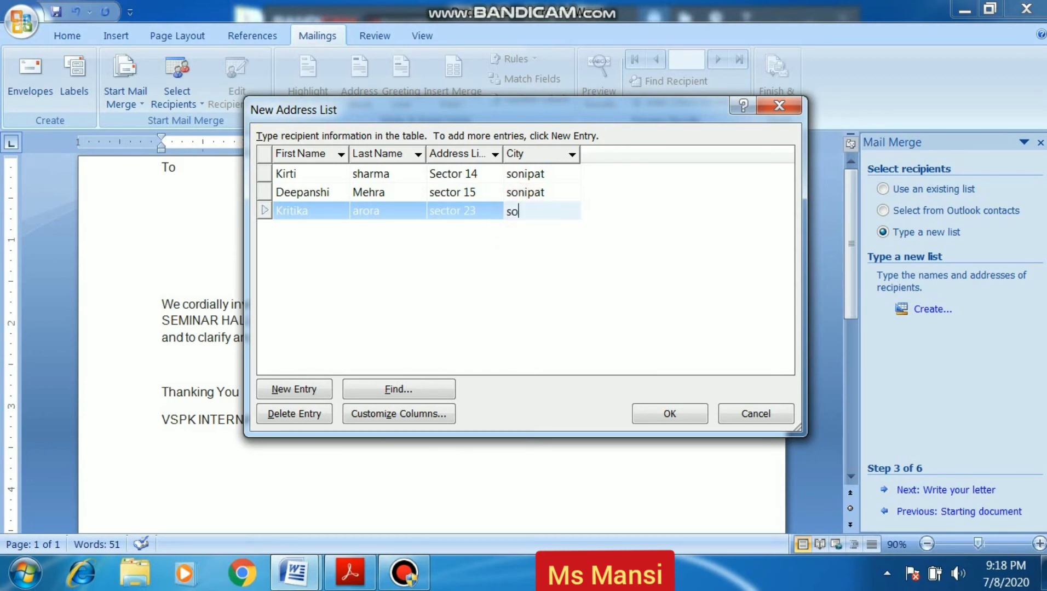
text(niapt)
key(BackSpace)
key(BackSpace)
key(BackSpace)
text(pat)
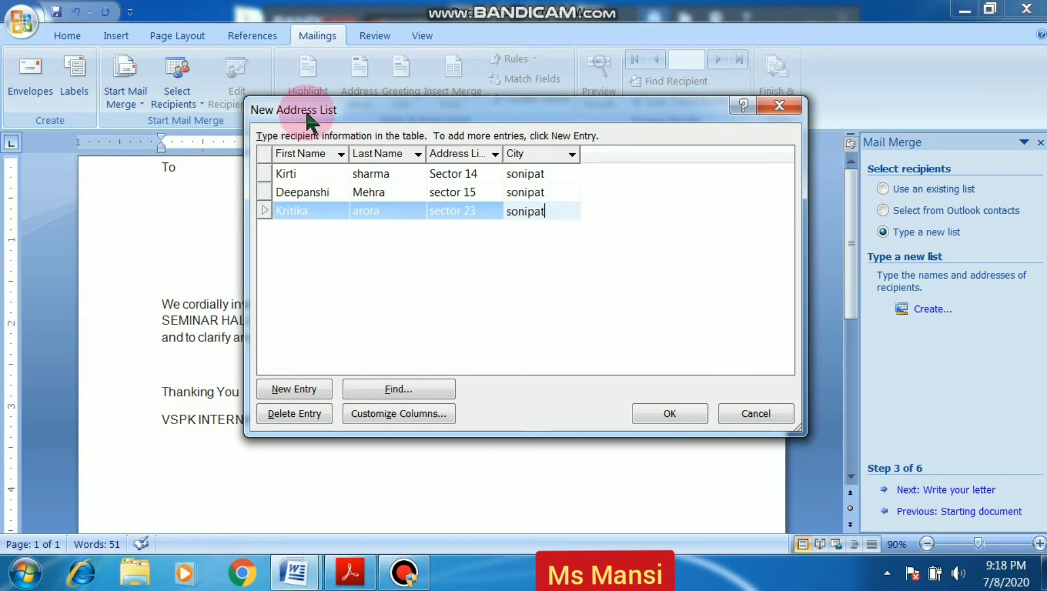
Finish the list and save it to the Desktop as 'contacts'
click(667, 425)
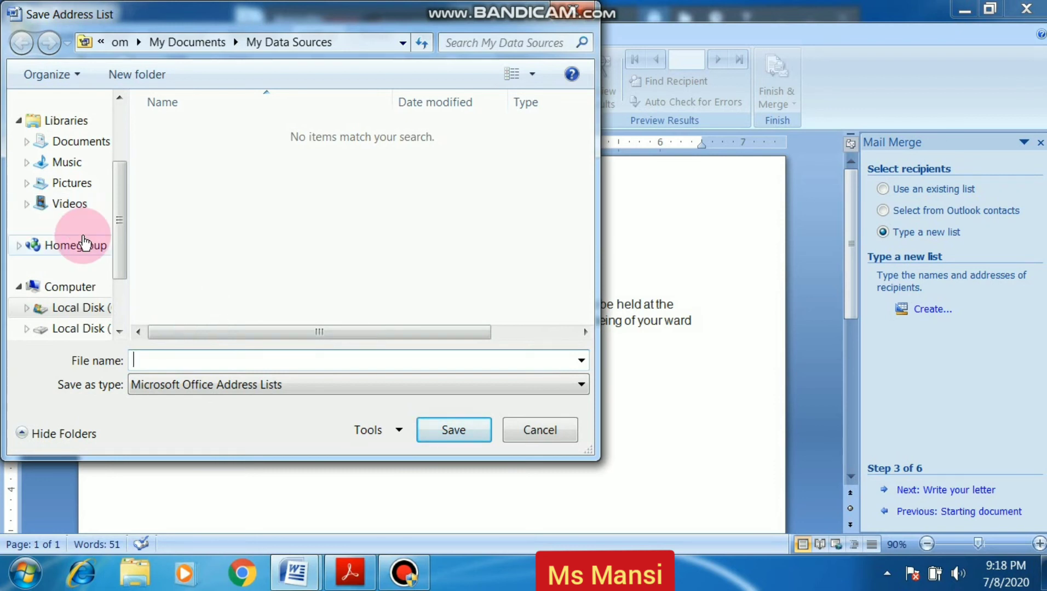
click(77, 145)
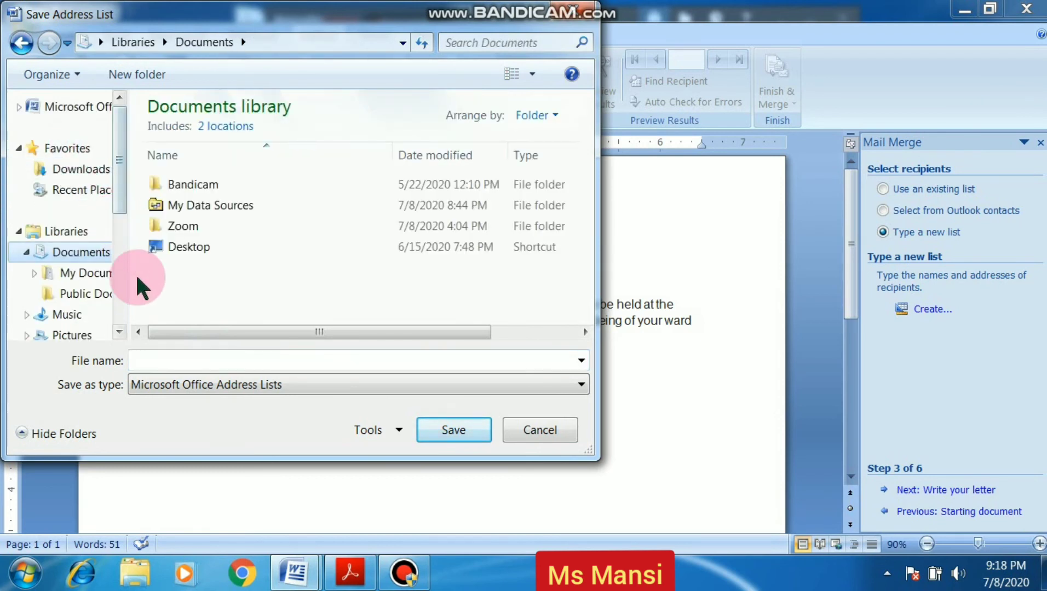
double_click(170, 244)
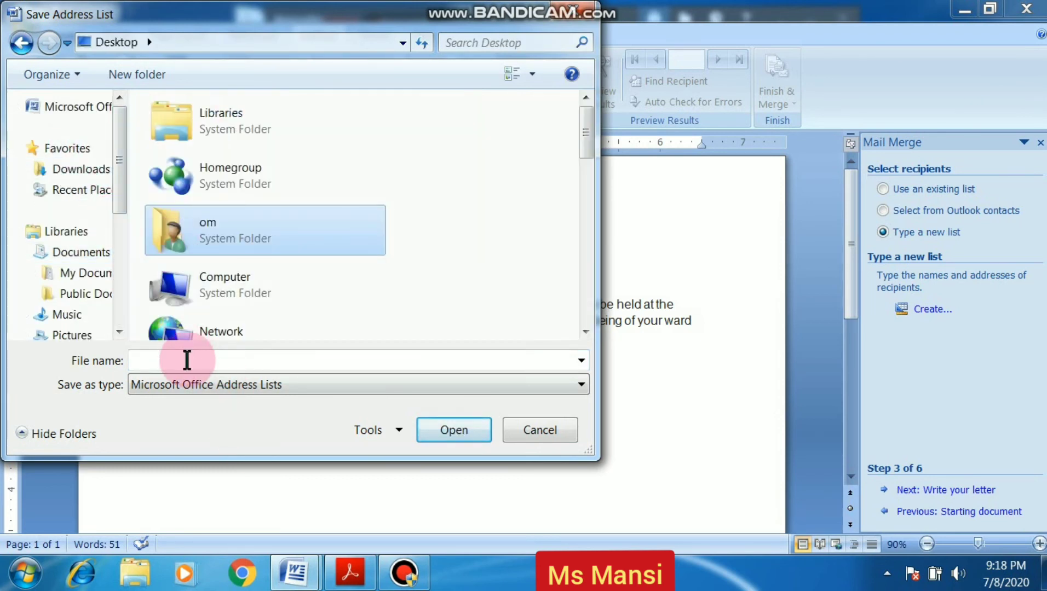
click(187, 360)
text(a)
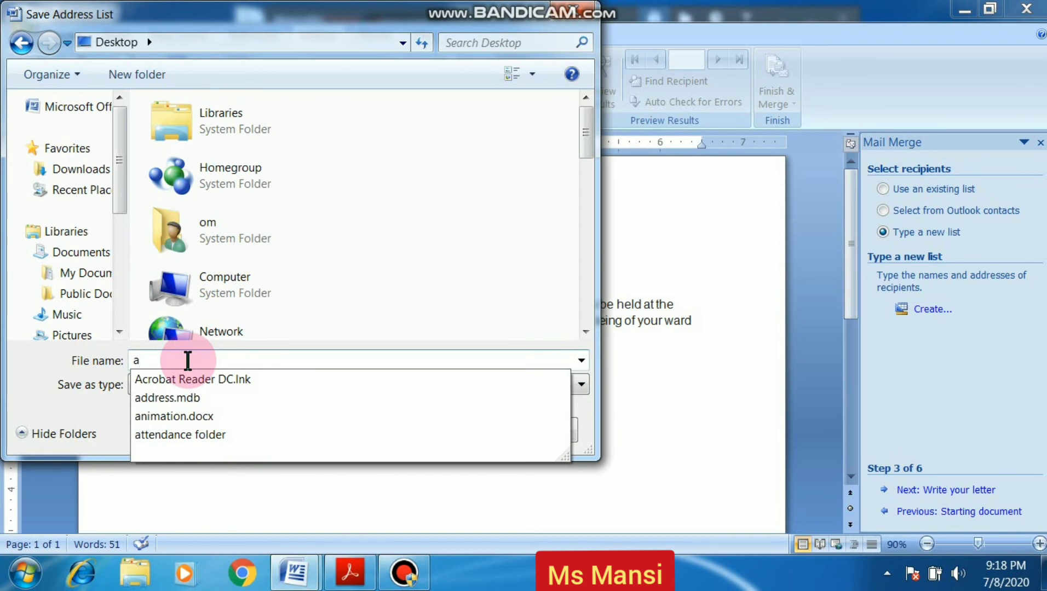
key(BackSpace)
text(con)
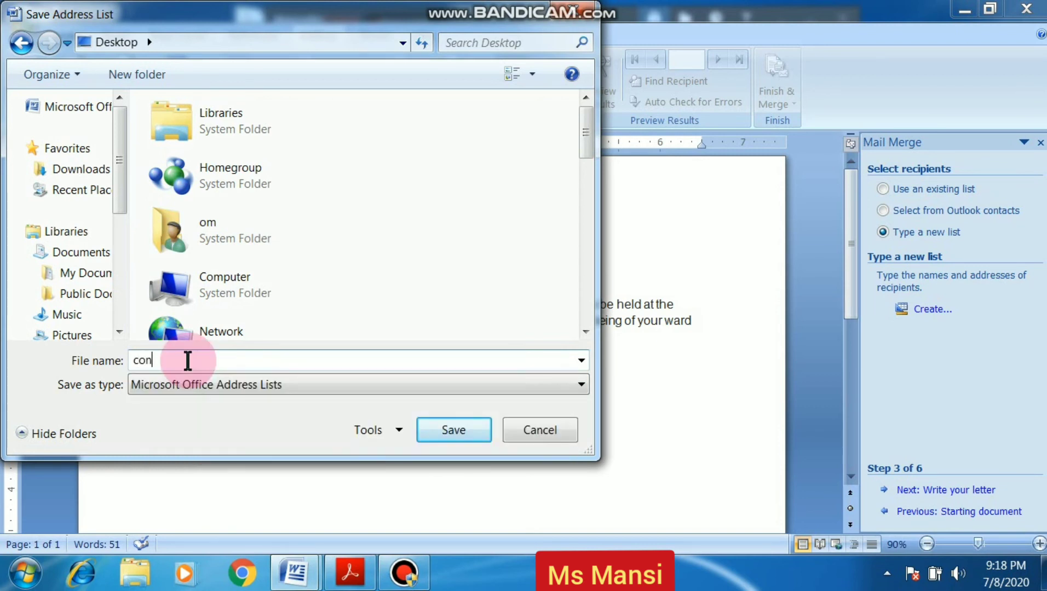
text(tacts)
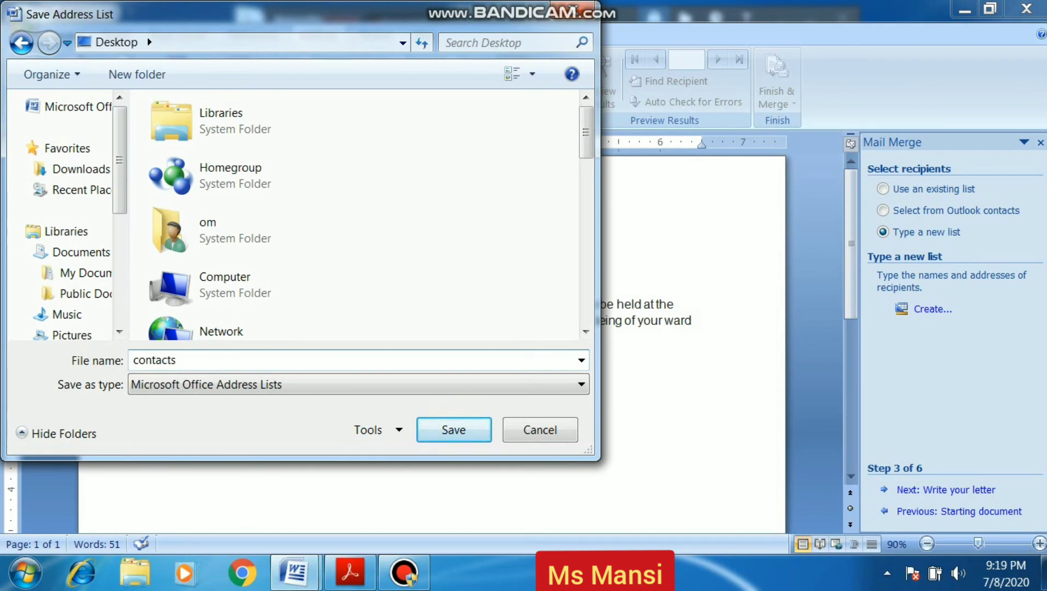
click(423, 434)
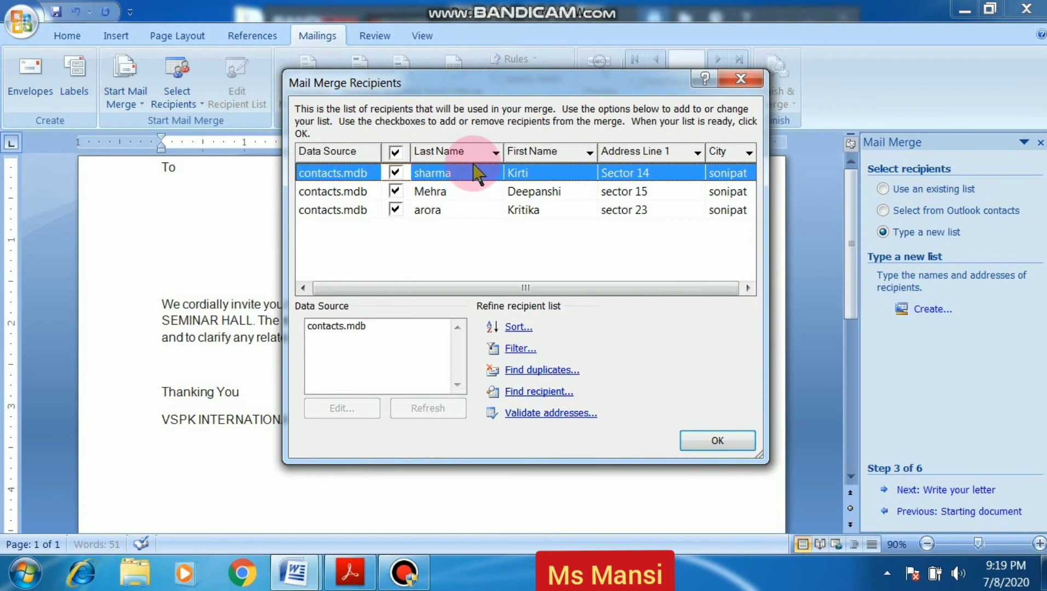
click(335, 326)
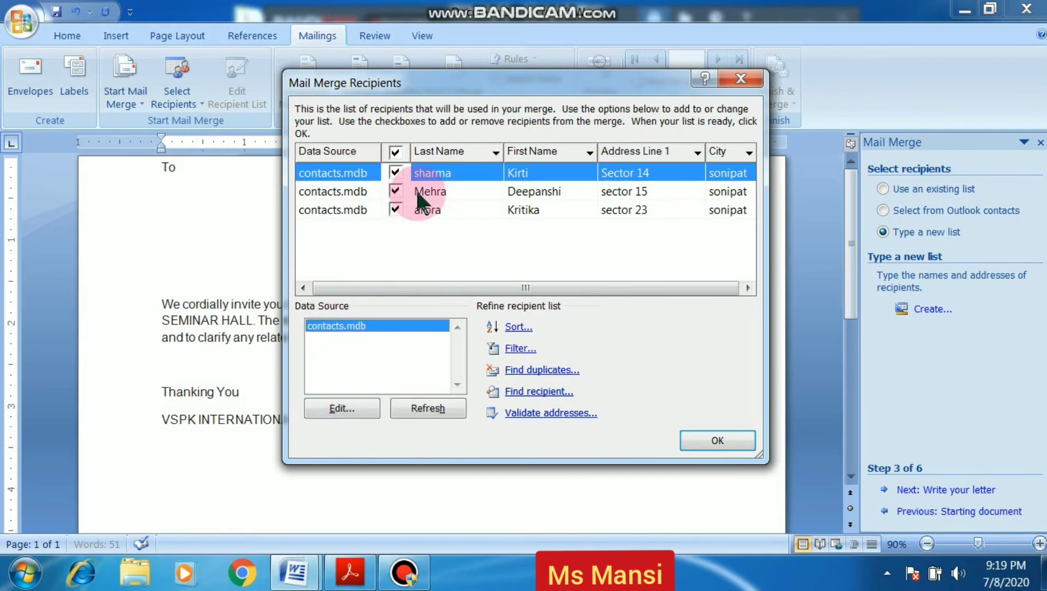
click(329, 192)
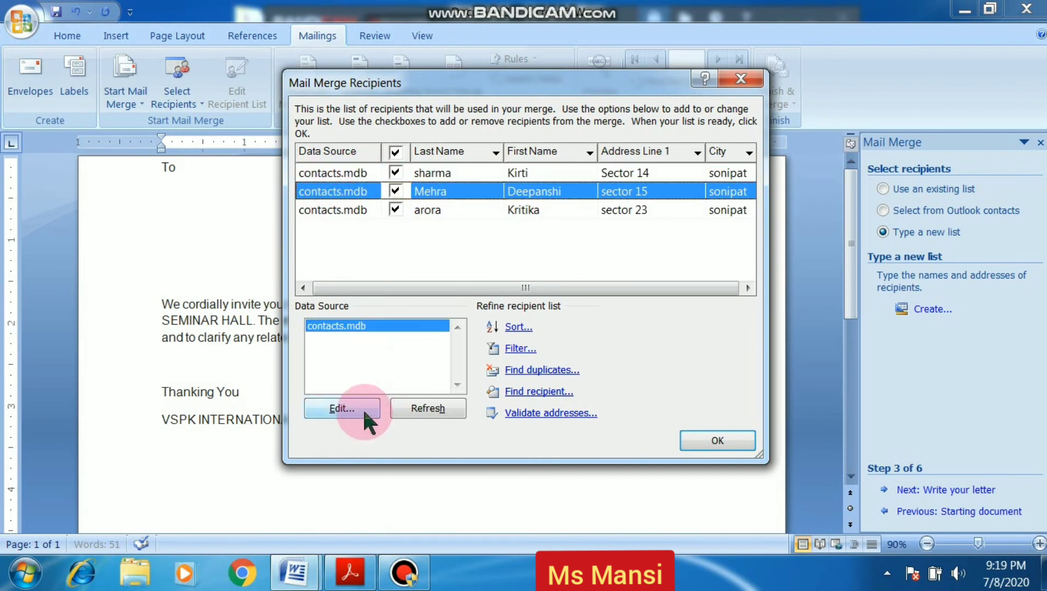
click(329, 210)
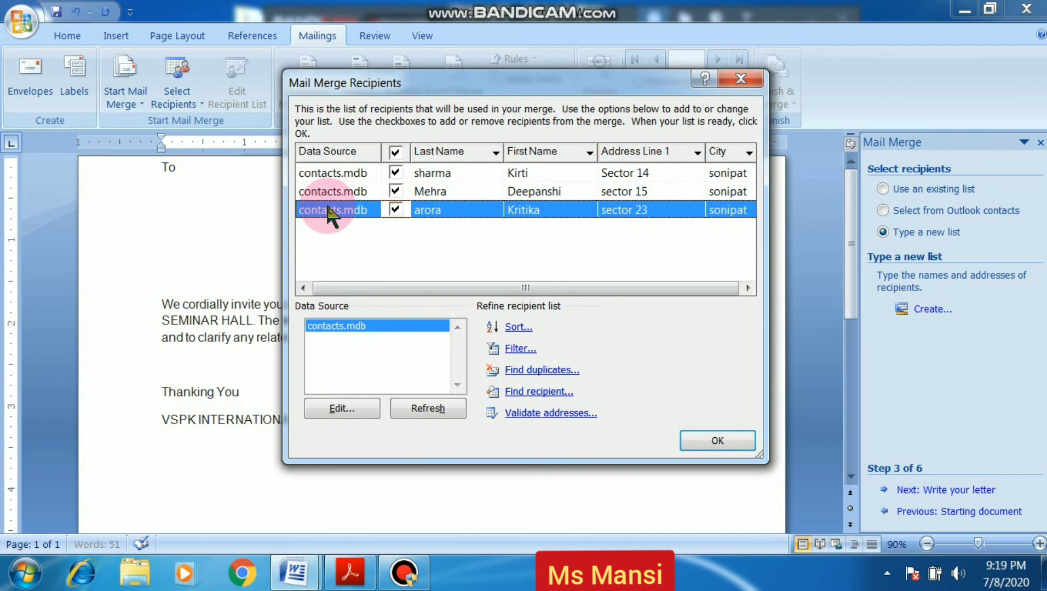
click(329, 192)
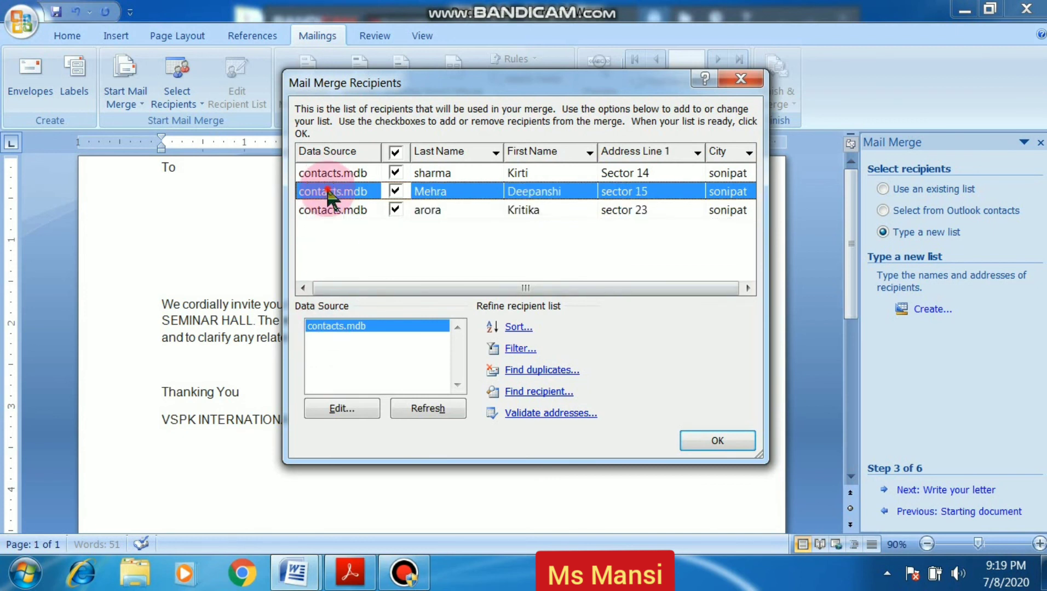
click(345, 408)
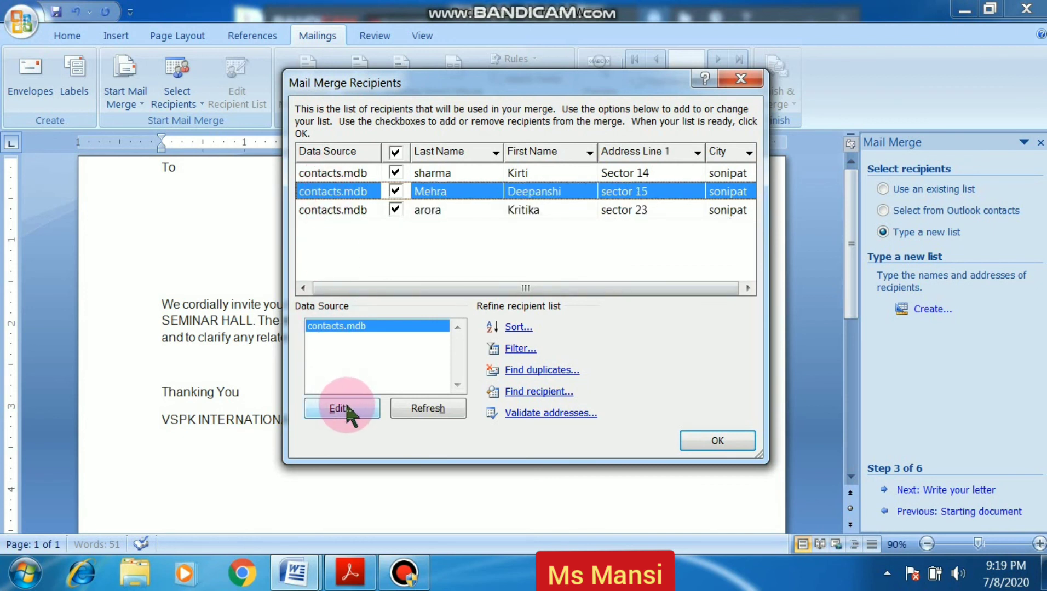